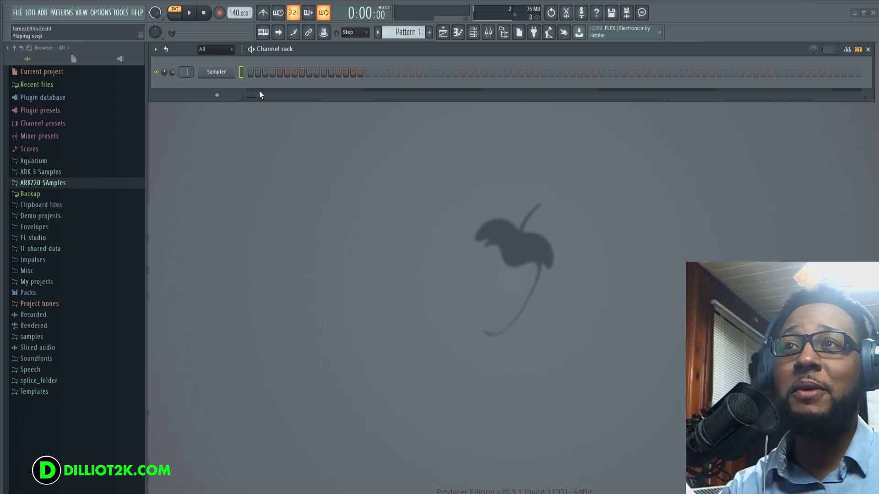
Step: Enable Automation in the recording filter and turn it back off
right_click(224, 17)
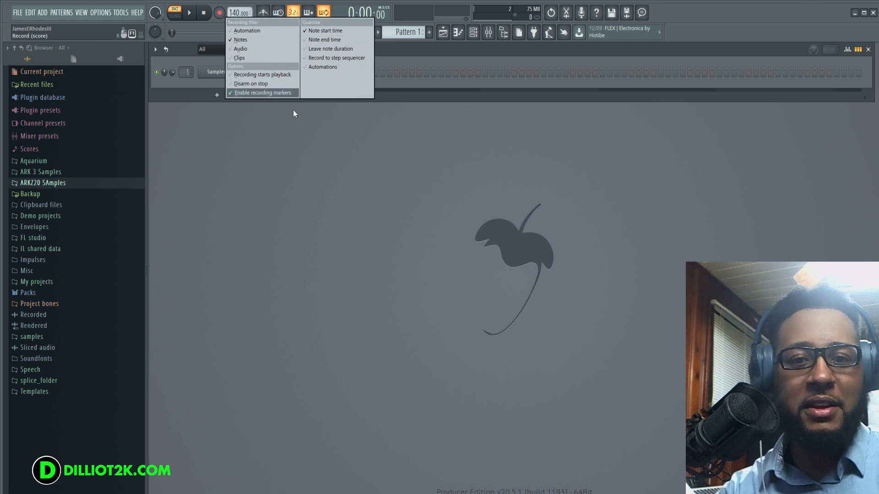
left_click(259, 32)
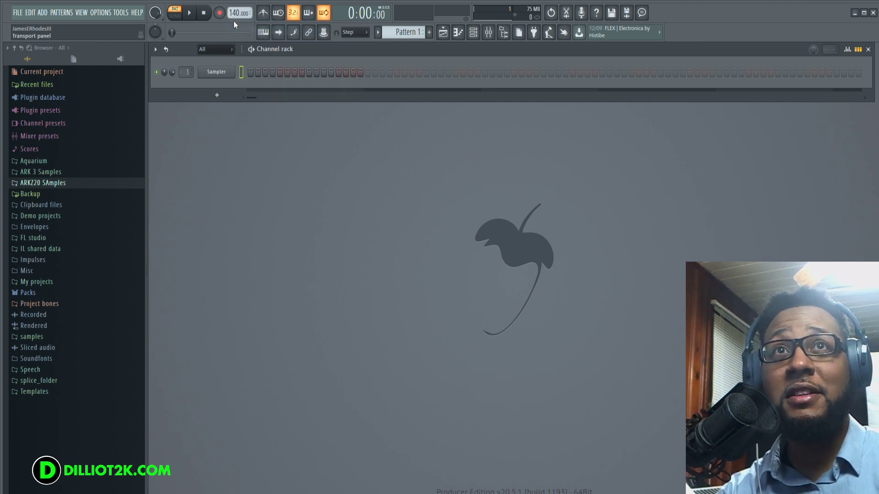
right_click(218, 13)
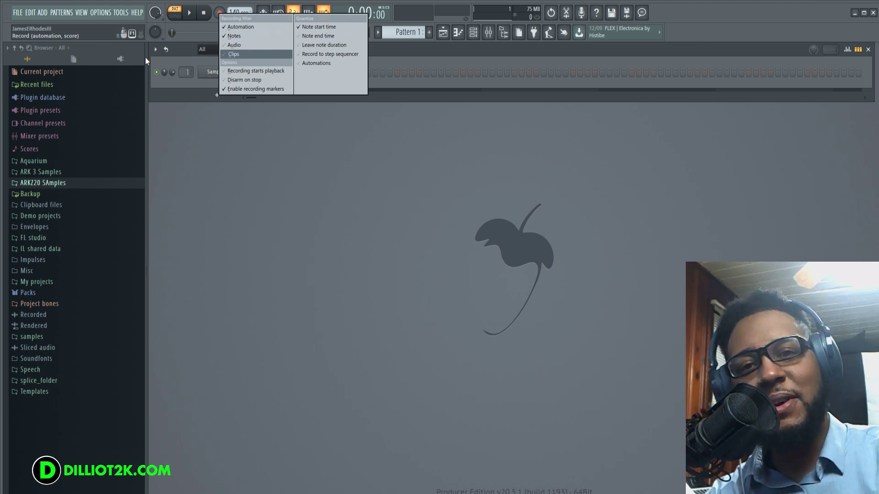
left_click(264, 26)
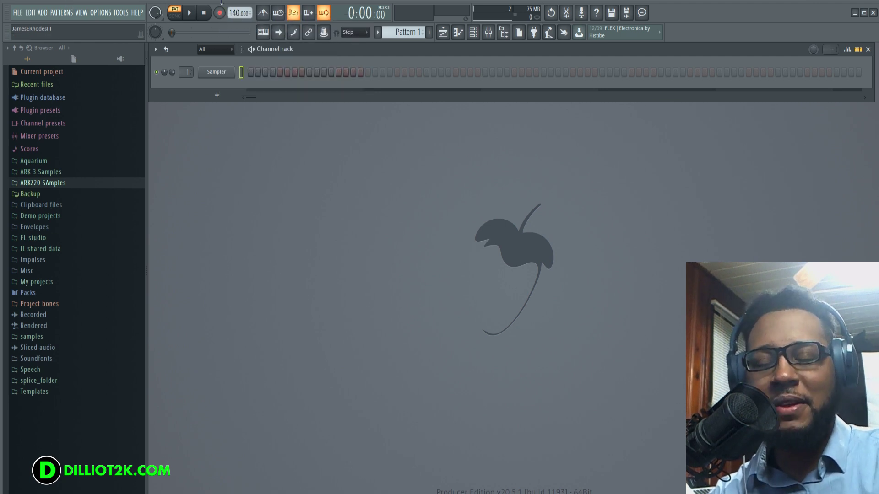
Step: Examine the recording filter and the quantize options for recorded notes
right_click(219, 14)
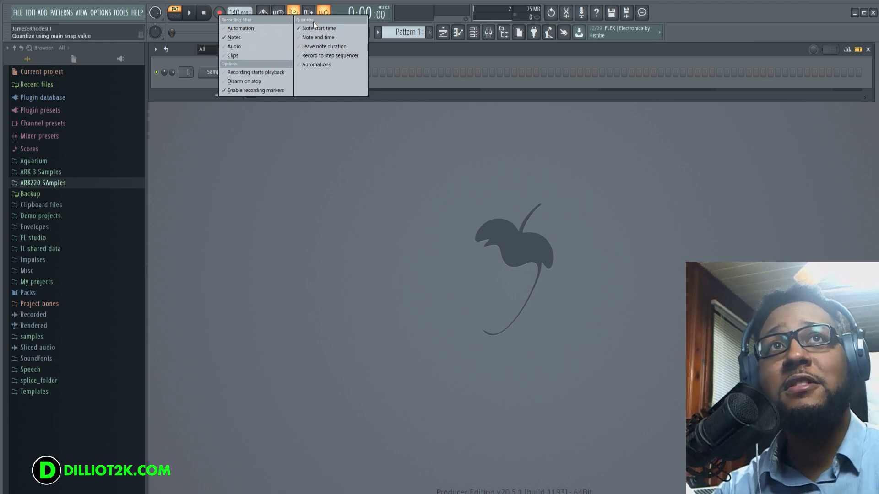
left_click(294, 188)
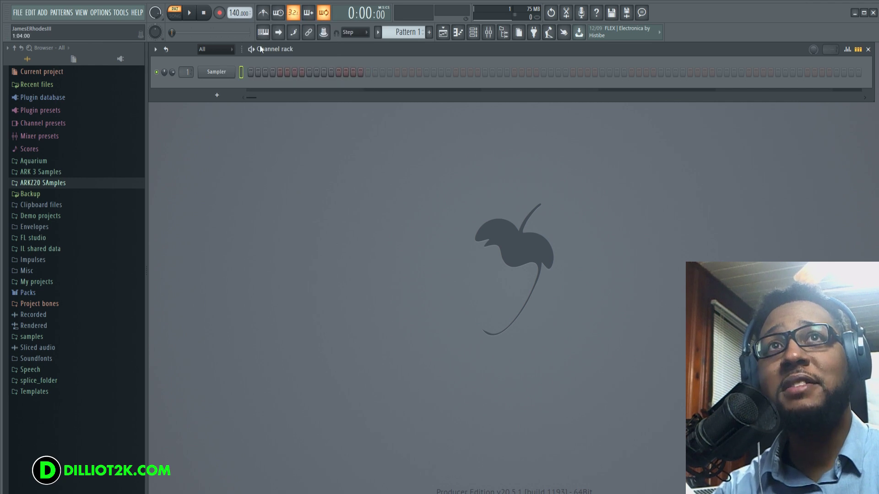
right_click(219, 16)
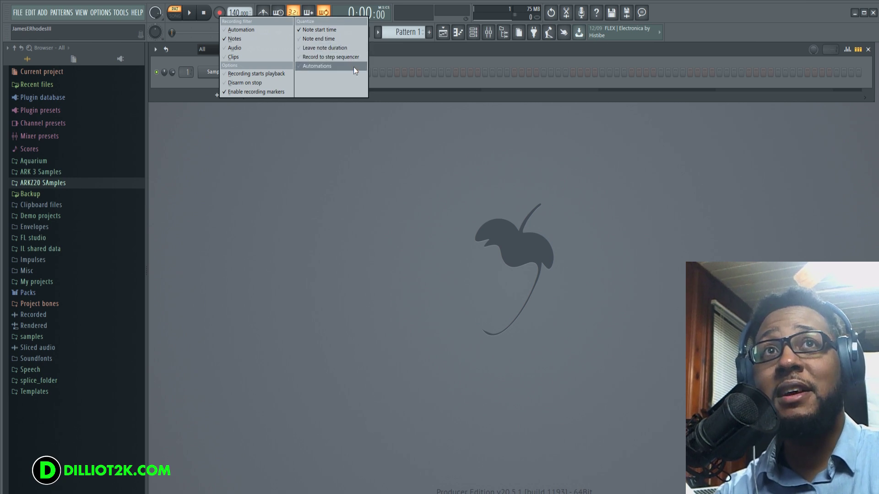
left_click(321, 170)
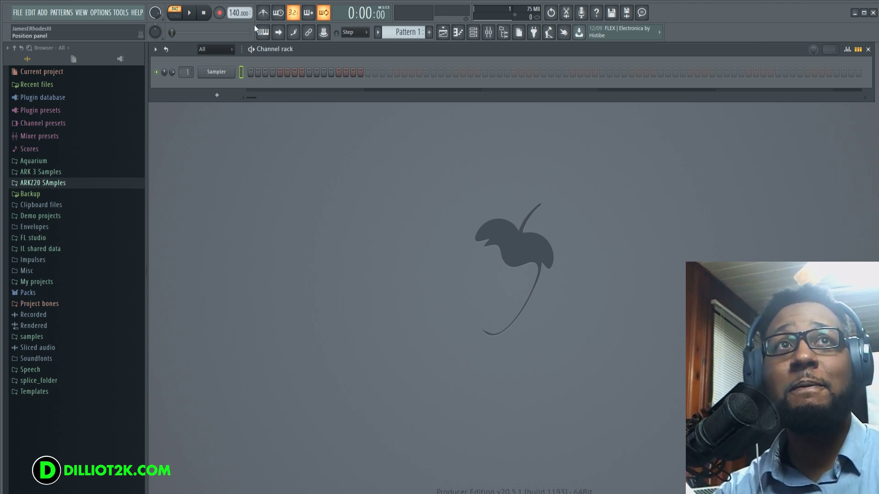
Step: Toggle the metronome on and back off, and switch loop recording off and on again
left_click(273, 18)
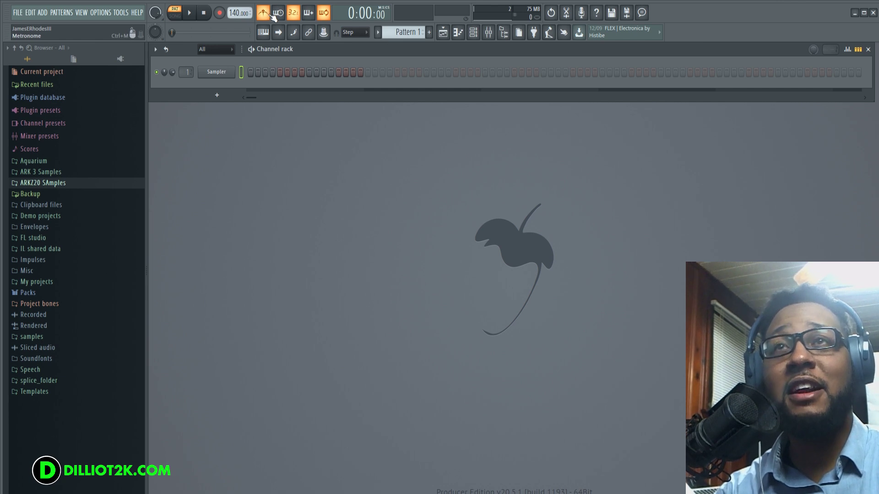
left_click(270, 16)
left_click(268, 16)
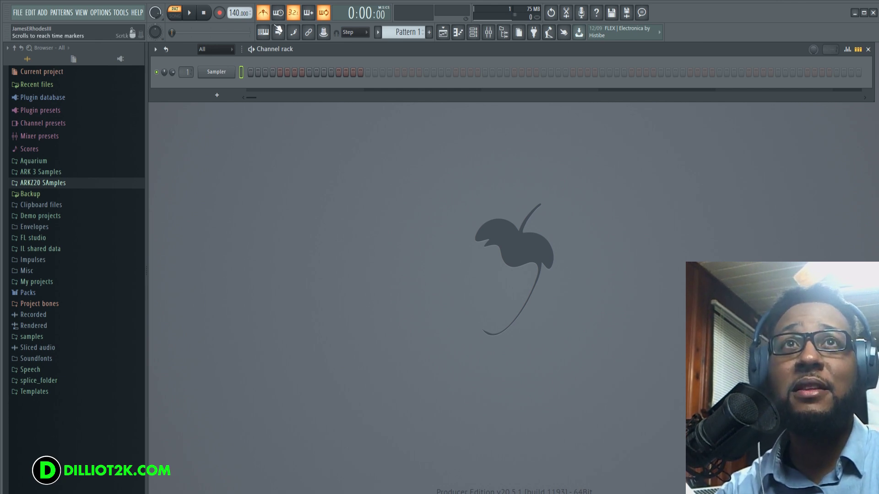
left_click(267, 17)
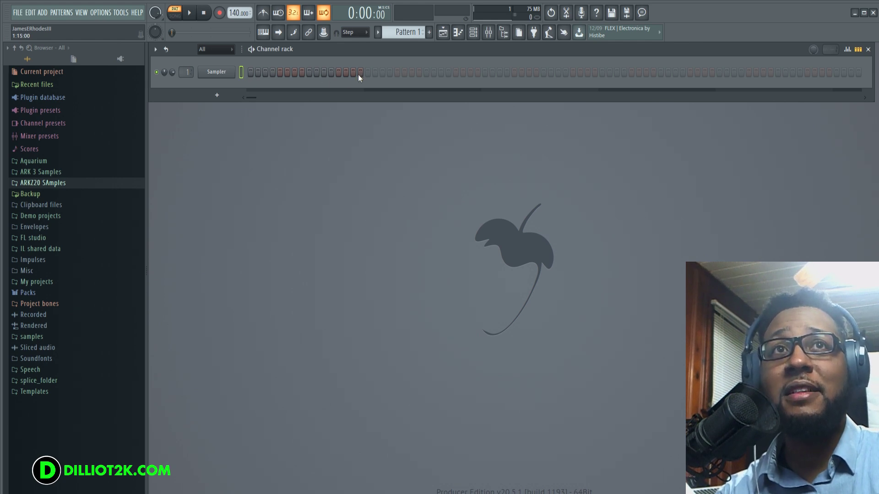
left_click(331, 16)
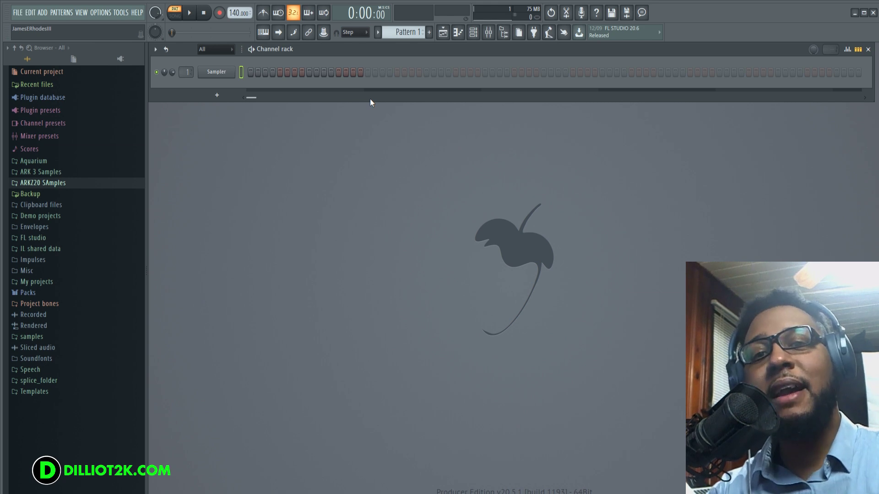
left_click(325, 17)
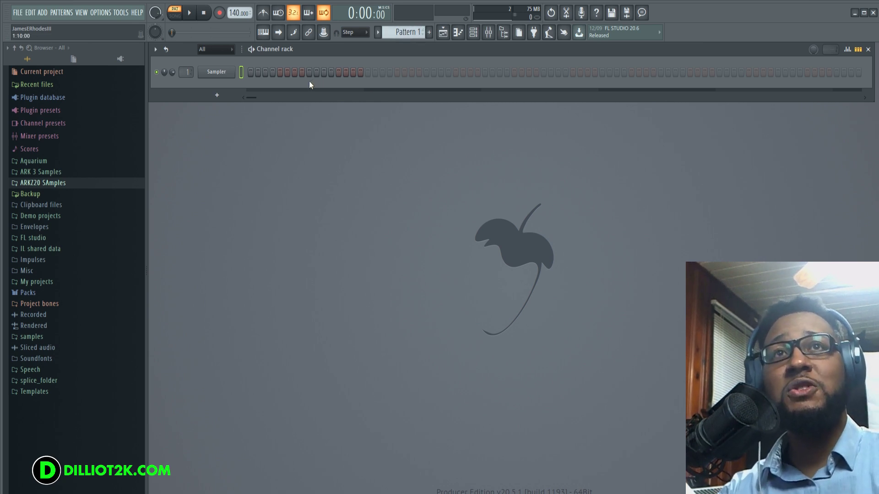
Step: View the playlist zoomed out to about 18 bars and look over the options for Pattern 1
left_click(443, 33)
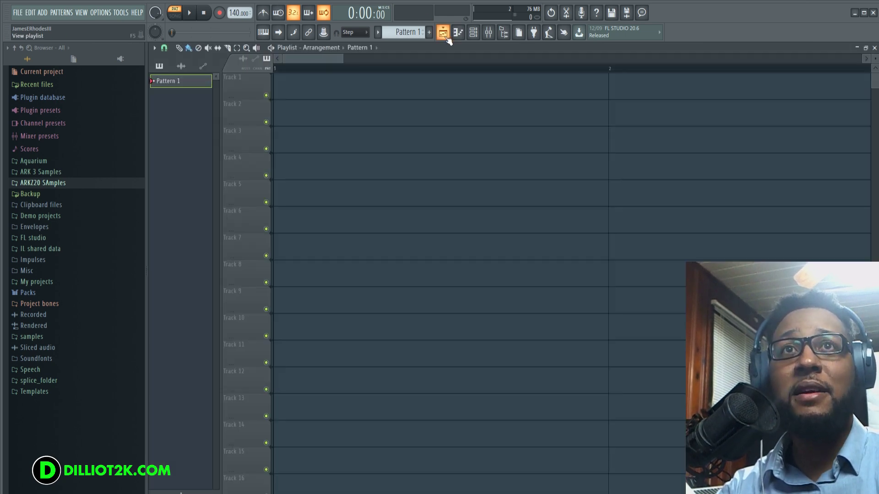
left_click_drag(362, 58, 863, 58)
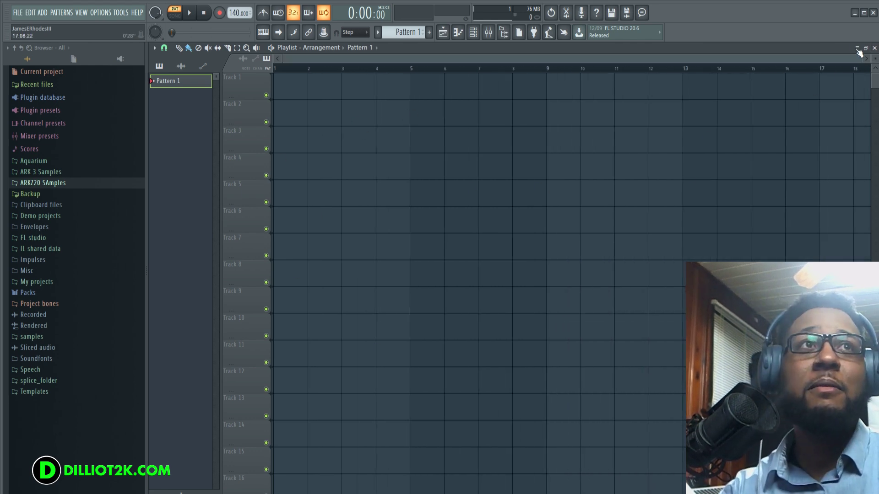
left_click(874, 48)
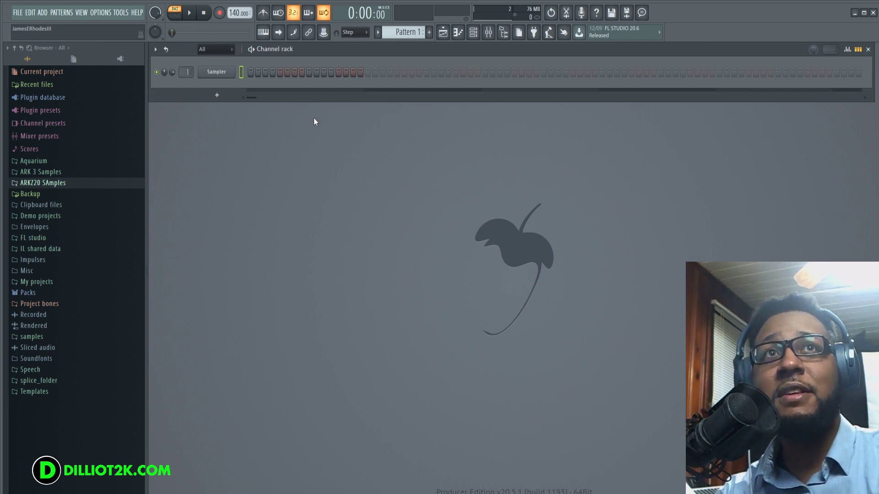
left_click(400, 31)
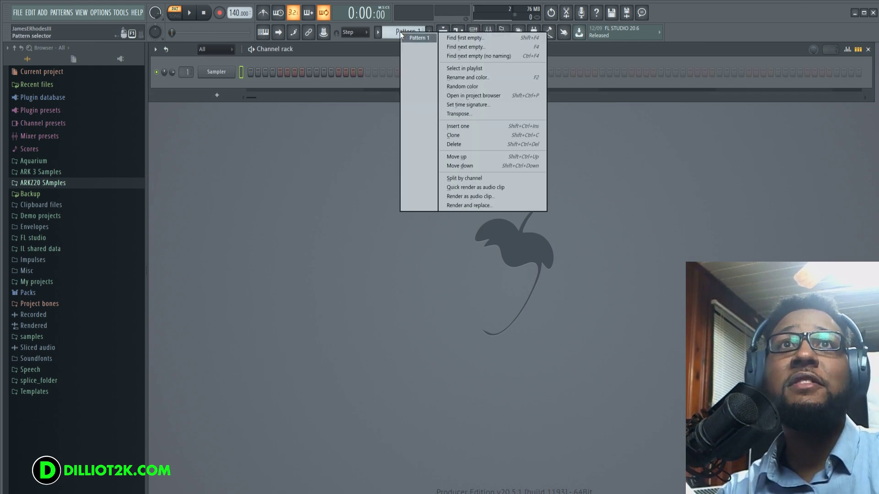
left_click(313, 178)
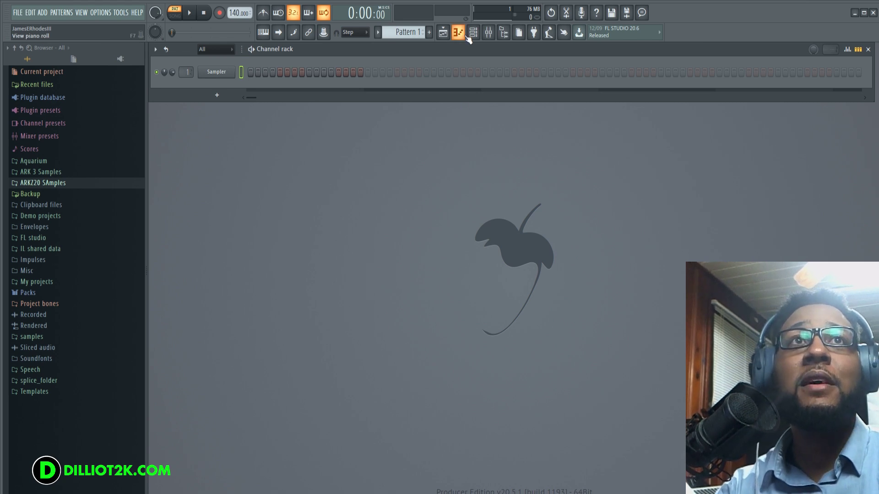
left_click(447, 36)
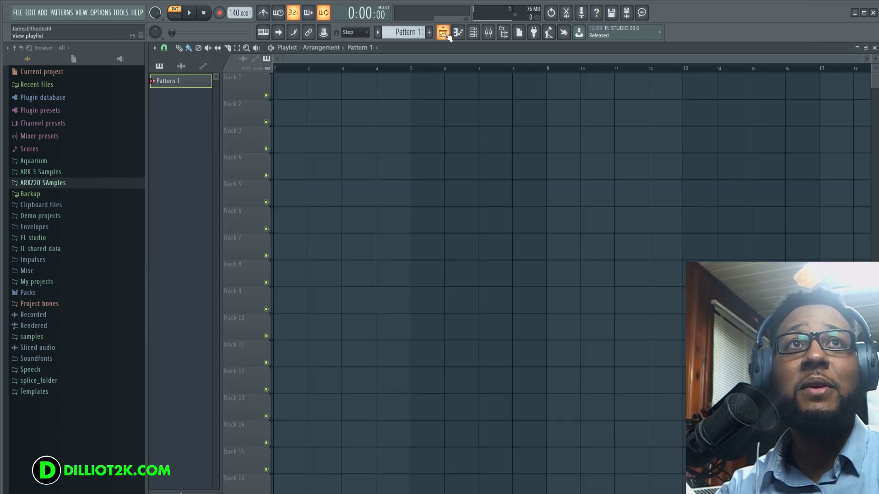
left_click(448, 37)
Step: Open the piano roll for the Sampler channel
left_click(458, 33)
left_click(459, 33)
left_click(460, 33)
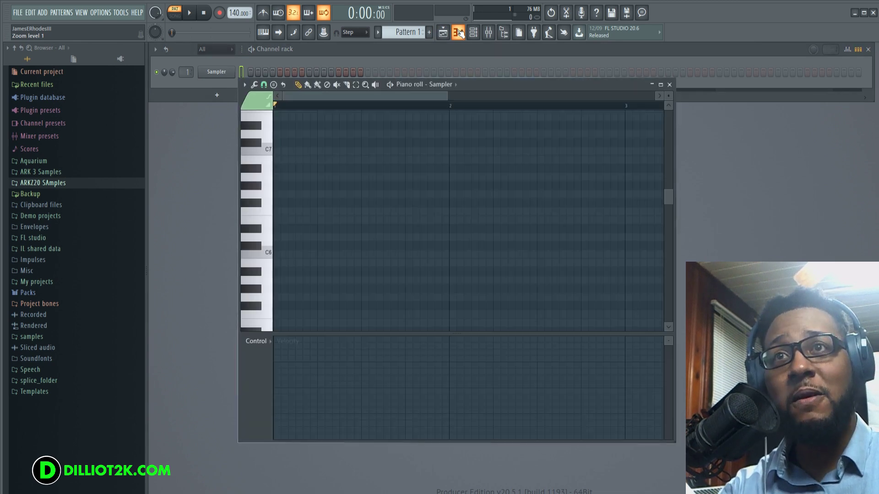
left_click(459, 33)
left_click(459, 33)
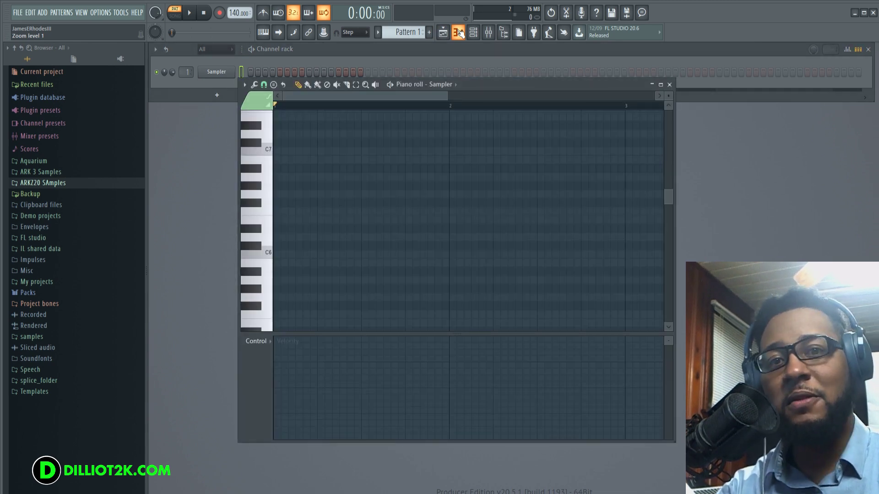
Step: Place five short trial notes, F#6, D6, F#5, C6 and B5, across the first two bars of the piano roll
left_click(318, 203)
left_click(359, 237)
left_click(417, 305)
left_click(503, 254)
left_click(501, 262)
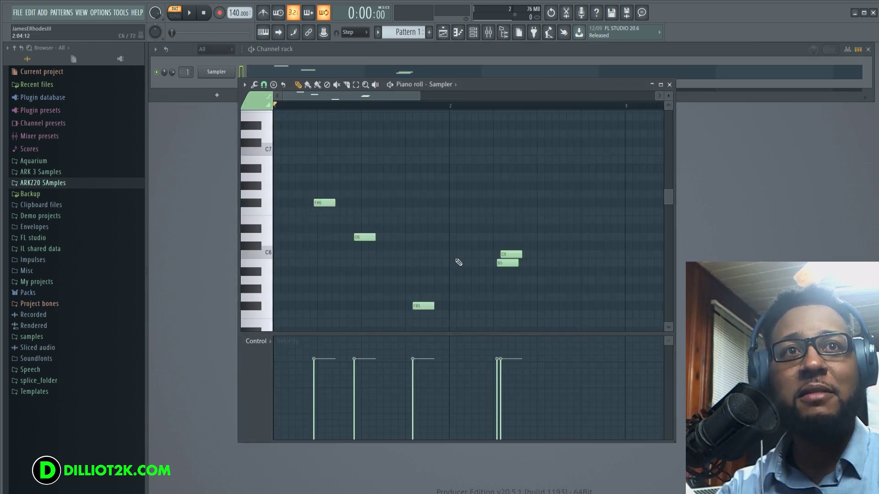
Step: Stretch the F#6 note and delete all five trial notes from the piano roll
left_click_drag(335, 203, 466, 231)
right_click(511, 254)
right_click(508, 262)
right_click(439, 202)
right_click(424, 305)
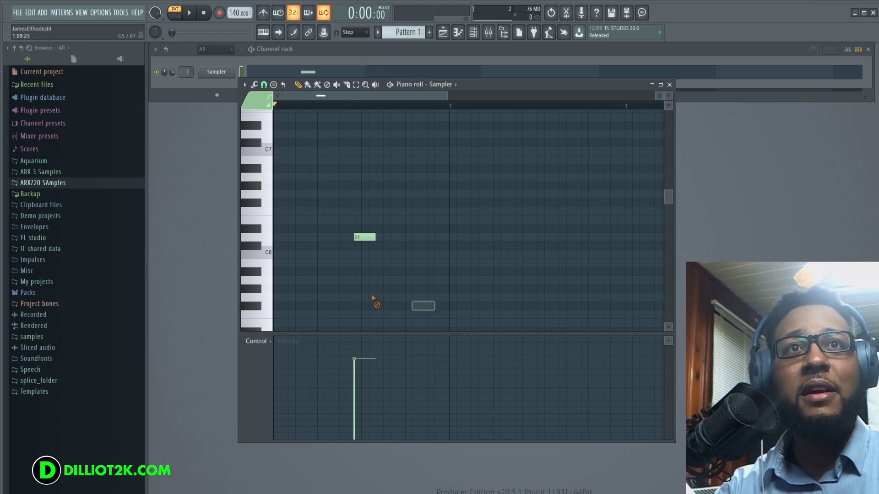
right_click(365, 237)
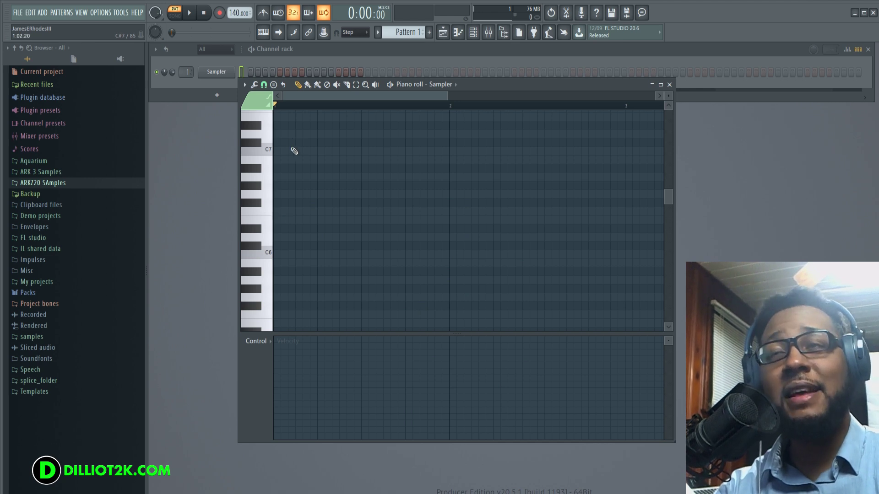
Step: Compare the piano roll's snap-to-grid options with the main snap options
left_click(264, 85)
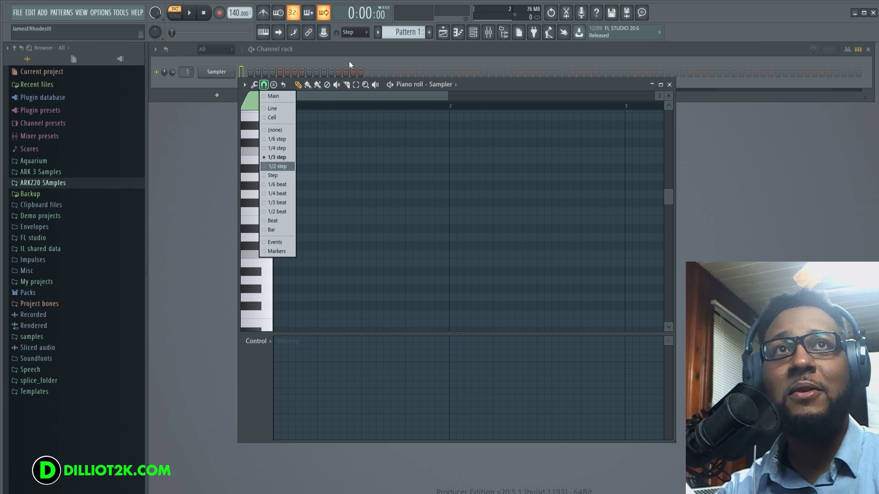
left_click(361, 32)
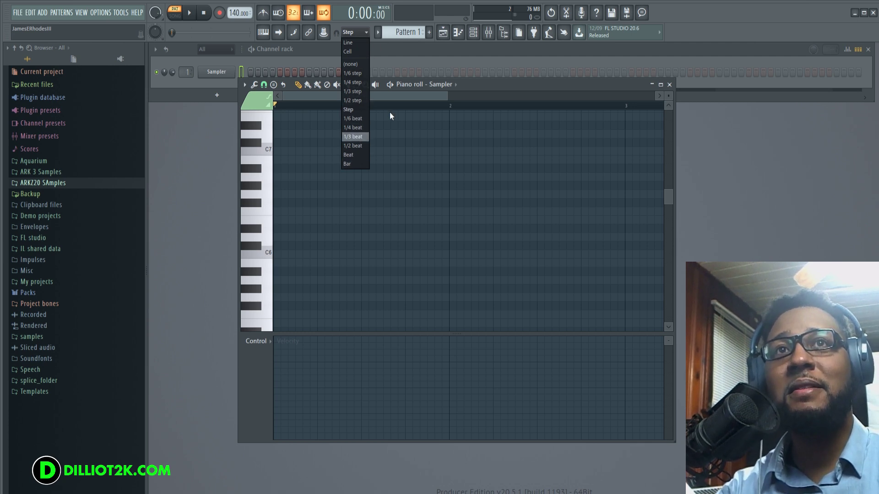
left_click(290, 132)
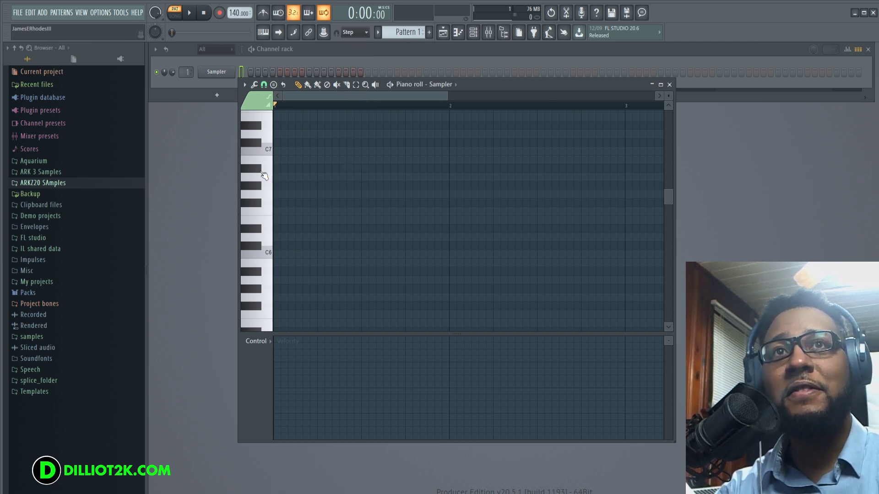
left_click(251, 202)
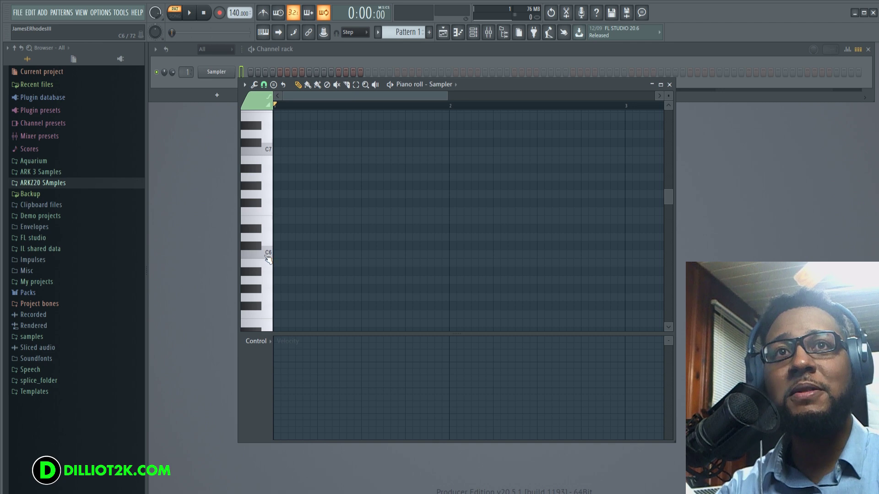
Step: Set the piano roll's snap to Step and paint a row of F6 notes over the first three beats of bar 1
left_click(264, 85)
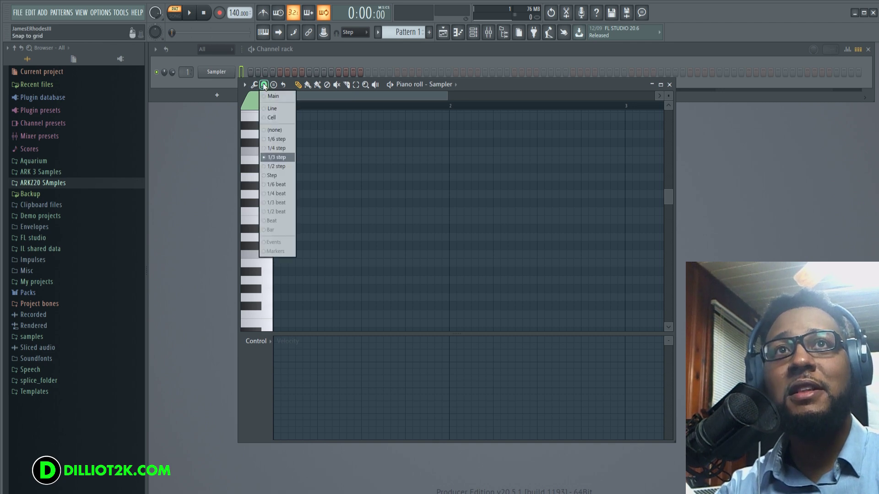
left_click(277, 173)
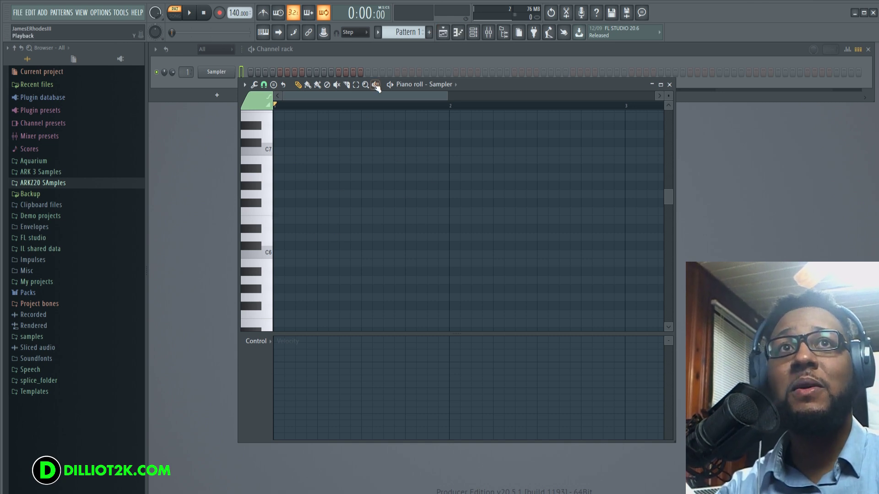
left_click(263, 85)
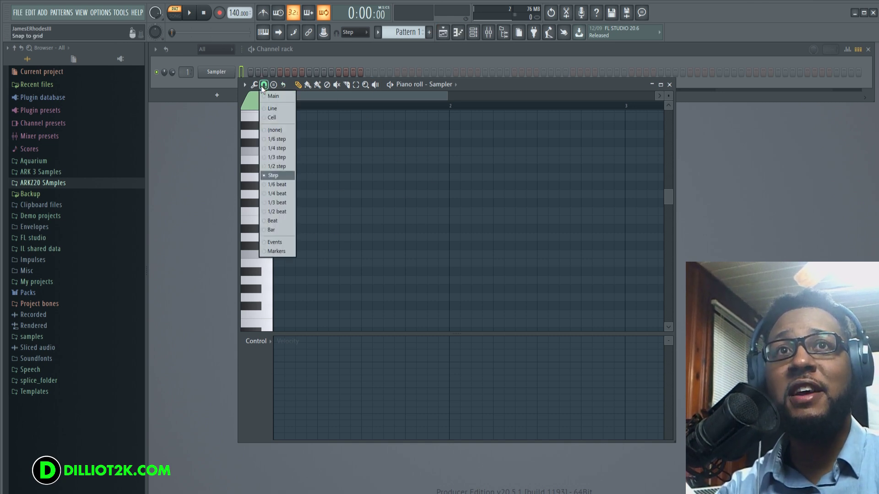
left_click(279, 178)
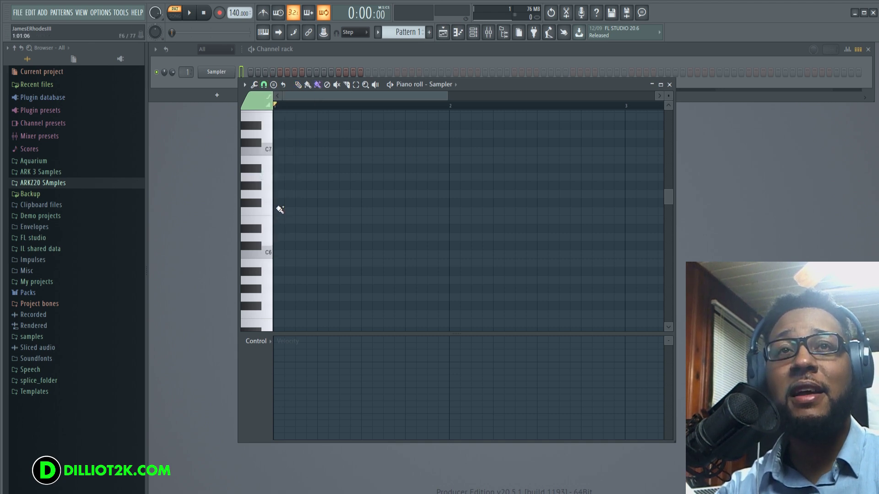
left_click_drag(279, 215, 404, 215)
Step: Set the piano roll's snap to 1/4 step and paint a row of B6 notes over the first three beats of bar 1
left_click(263, 85)
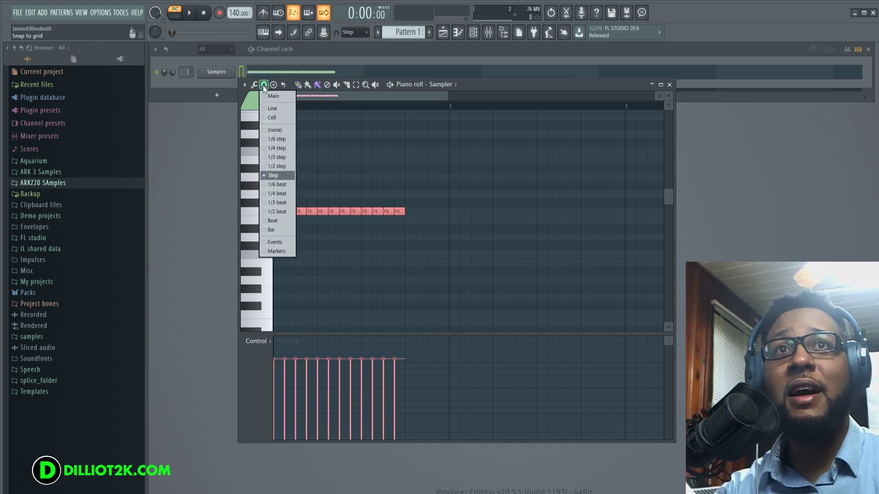
left_click(279, 149)
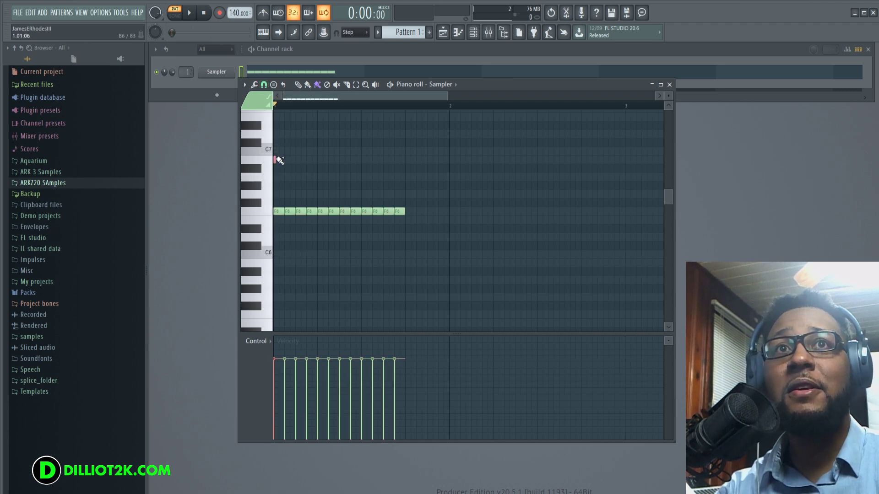
left_click_drag(277, 157, 406, 169)
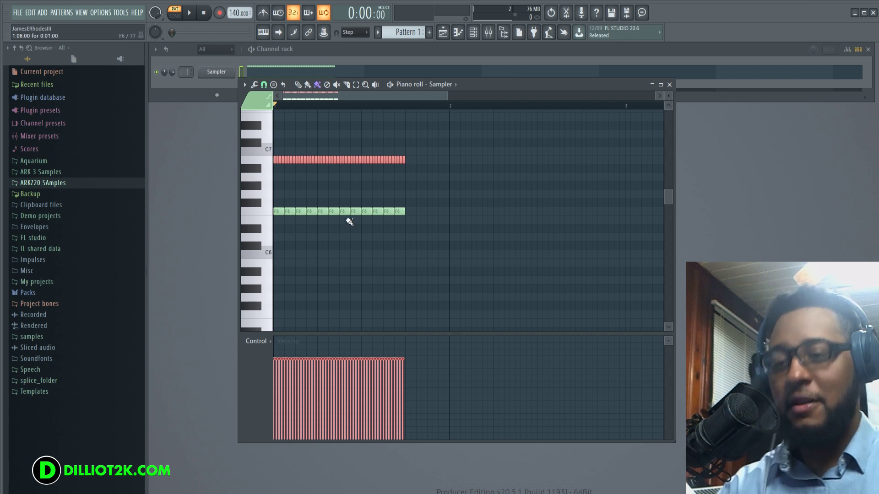
Step: Delete all the painted notes from the Sampler's piano roll and close the piano roll
key("ctrl+a")
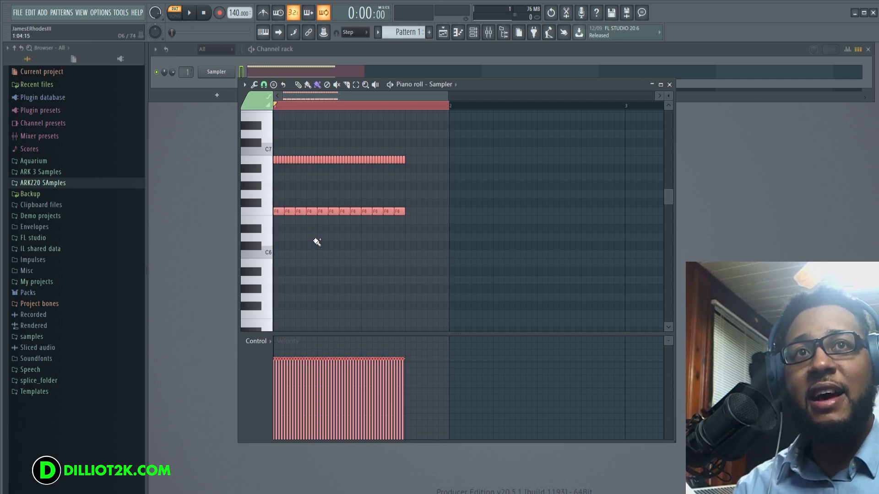
key("Delete")
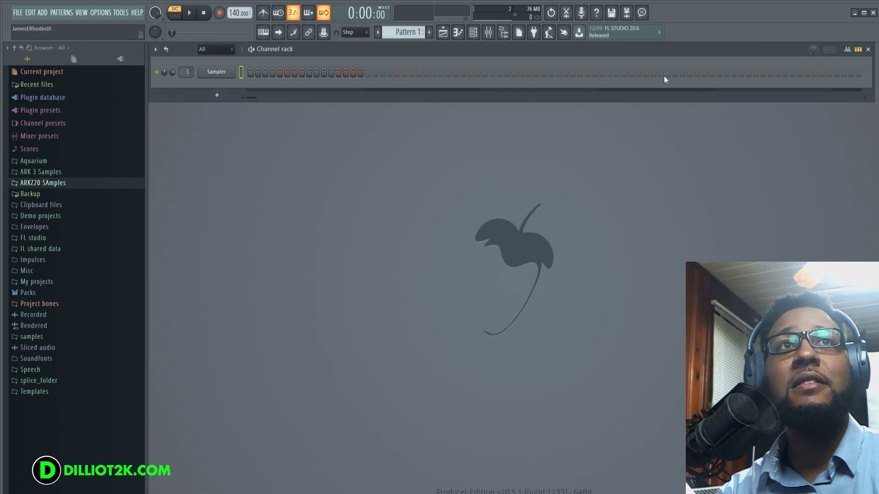
left_click(669, 84)
left_click(463, 34)
left_click(463, 34)
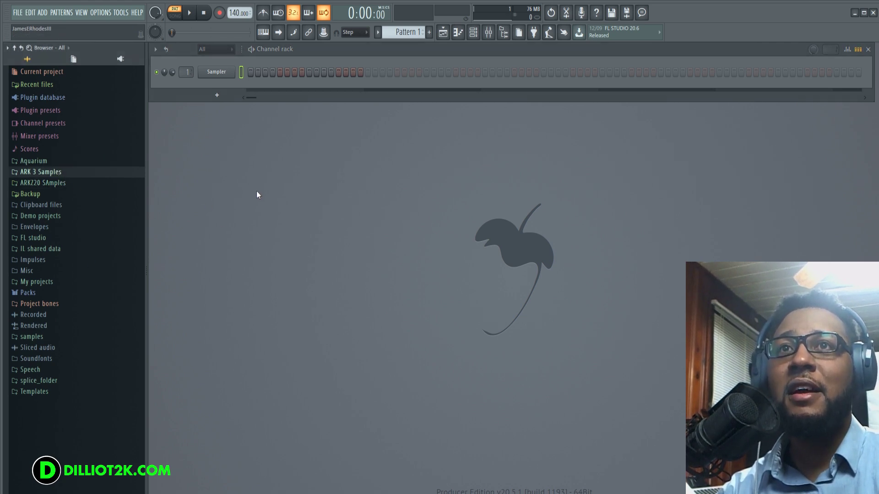
Step: Look through the subfolders of the ARKZ20 SAmples folder in the browser and collapse it again
left_click(47, 185)
left_click(47, 187)
left_click(47, 188)
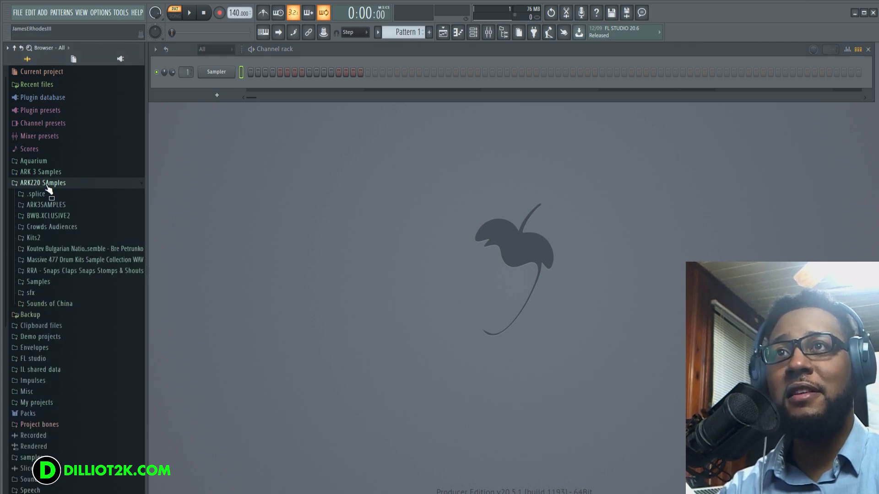
left_click(59, 215)
left_click(58, 212)
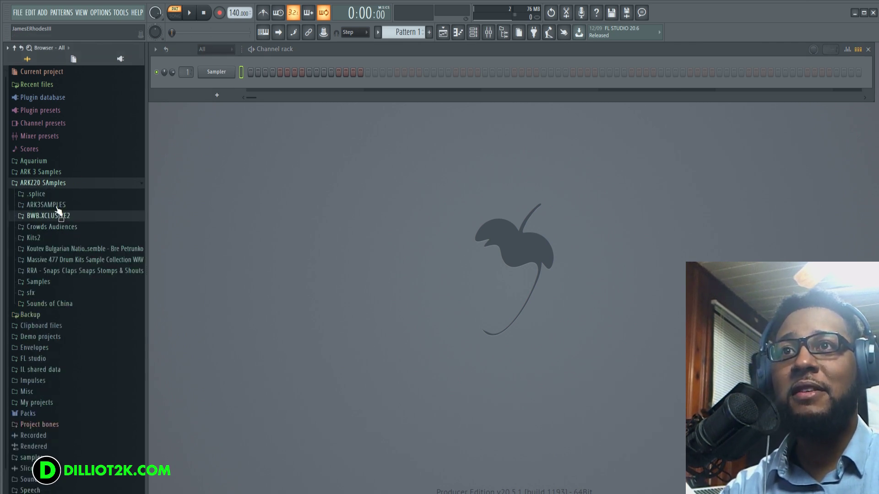
left_click(48, 183)
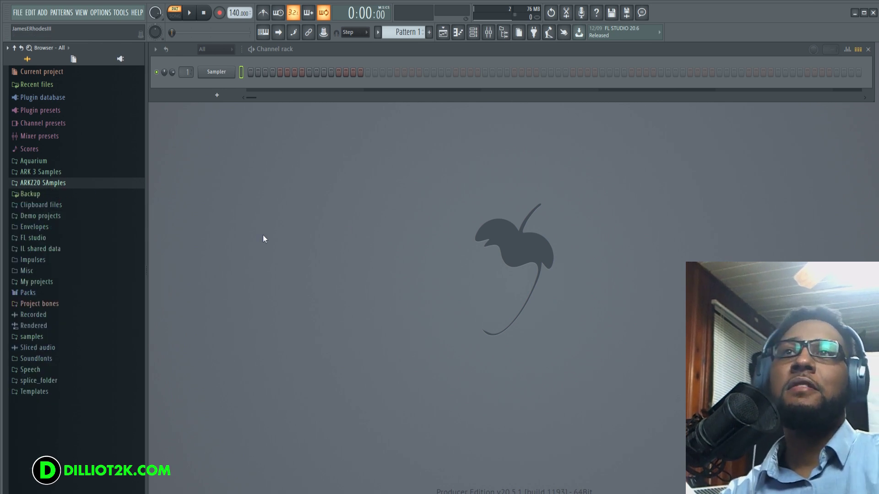
Step: Look at the browser's Plugin presets and Plugin database categories and collapse them again
left_click(43, 98)
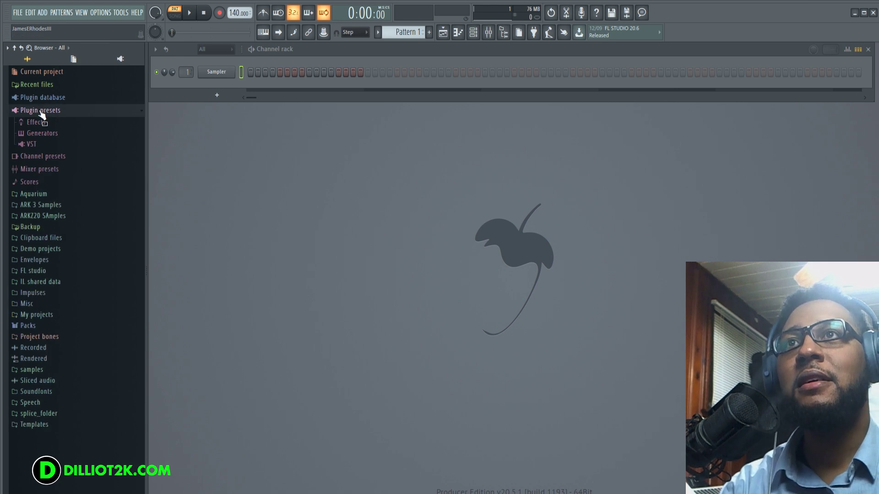
left_click(51, 98)
left_click(55, 98)
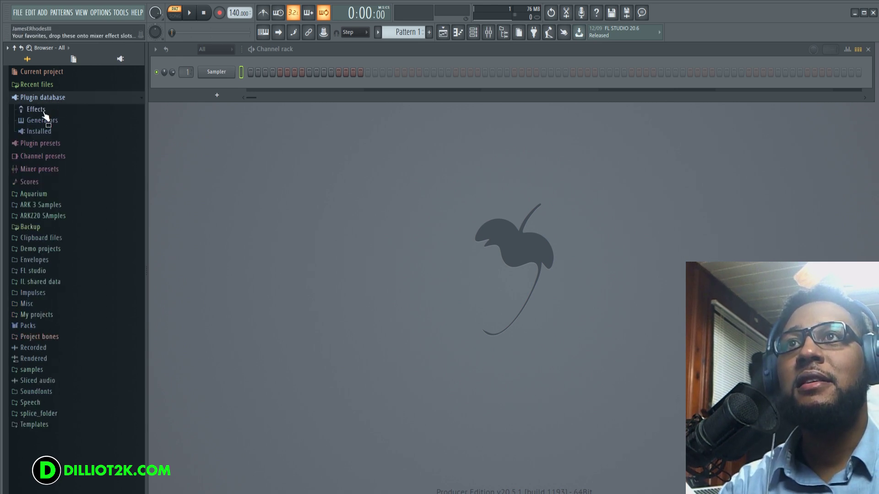
left_click(58, 98)
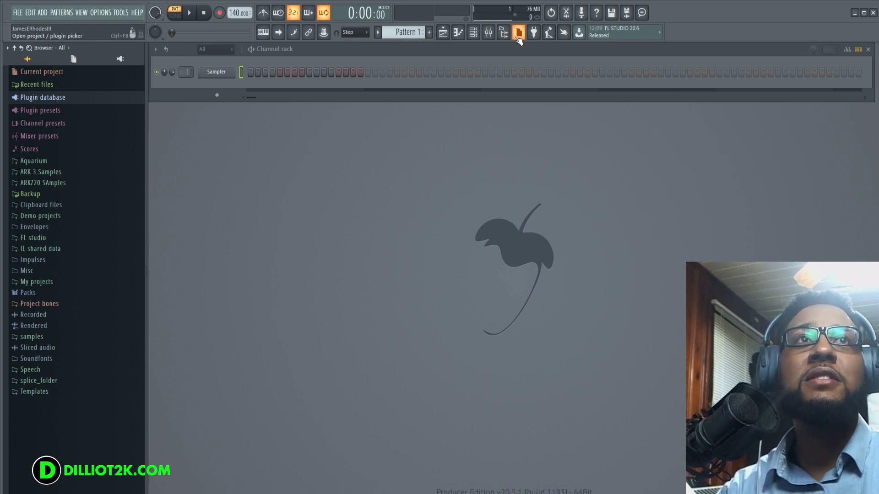
Step: Show the mixer and move it up to the middle of the workspace
left_click(489, 36)
left_click(489, 35)
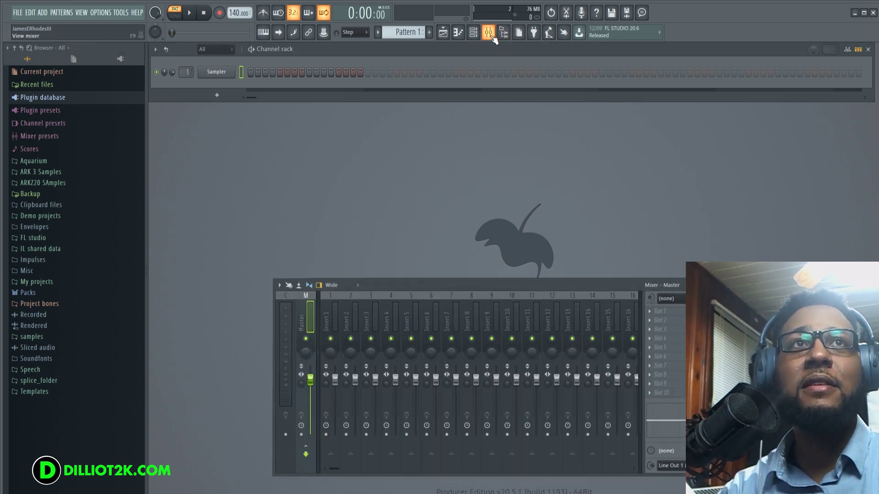
left_click_drag(457, 290, 400, 167)
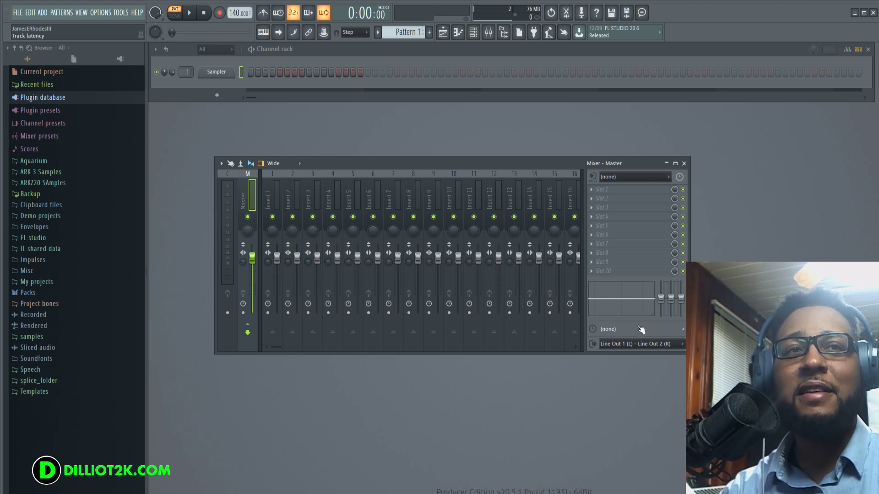
Step: Select the Insert 3 mixer track and slightly raise its low-shelf EQ level
scroll(330, 199, "down", 18)
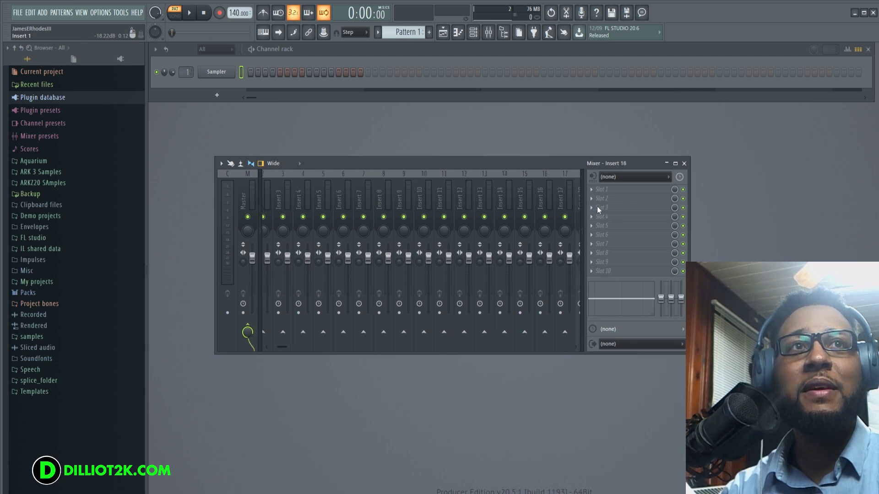
left_click(276, 192)
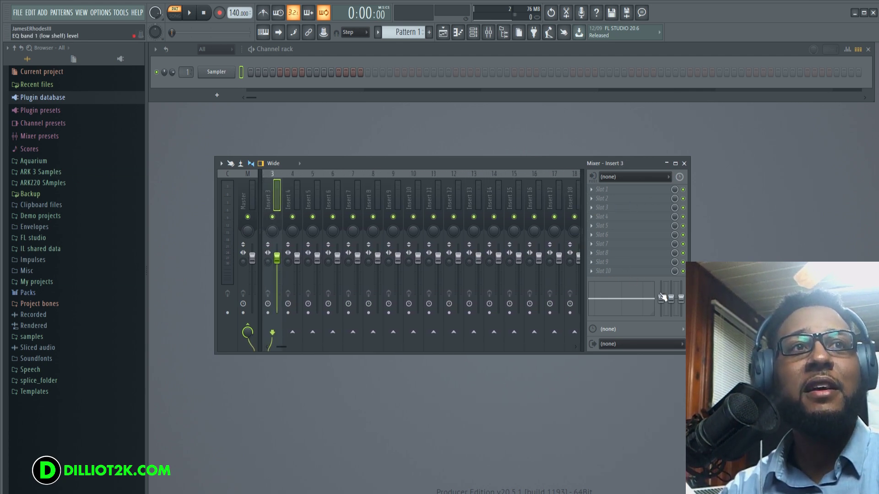
left_click_drag(662, 298, 661, 293)
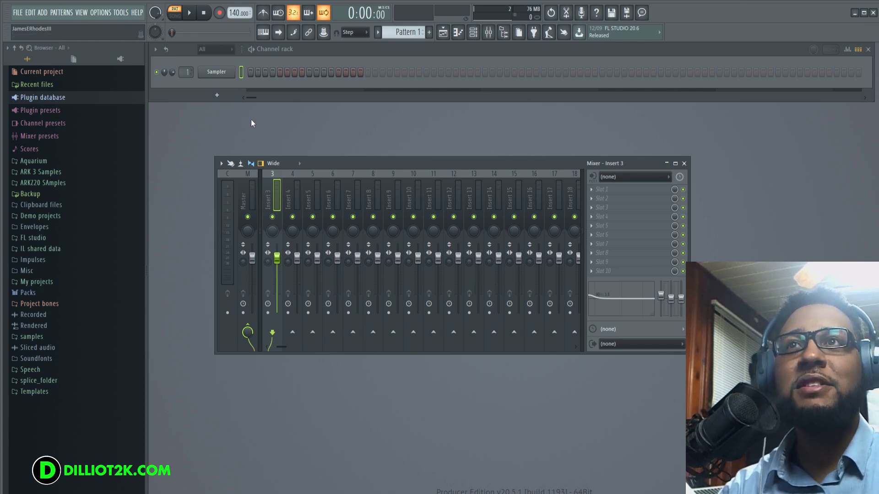
Step: Clone the Sampler channel three times to get four Sampler channels in the channel rack
left_click(216, 95)
left_click(179, 133)
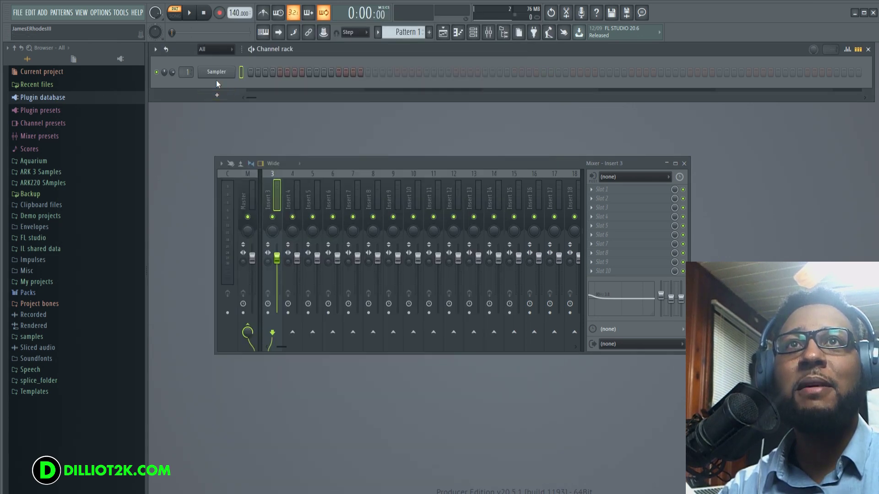
right_click(218, 76)
left_click(209, 115)
right_click(223, 76)
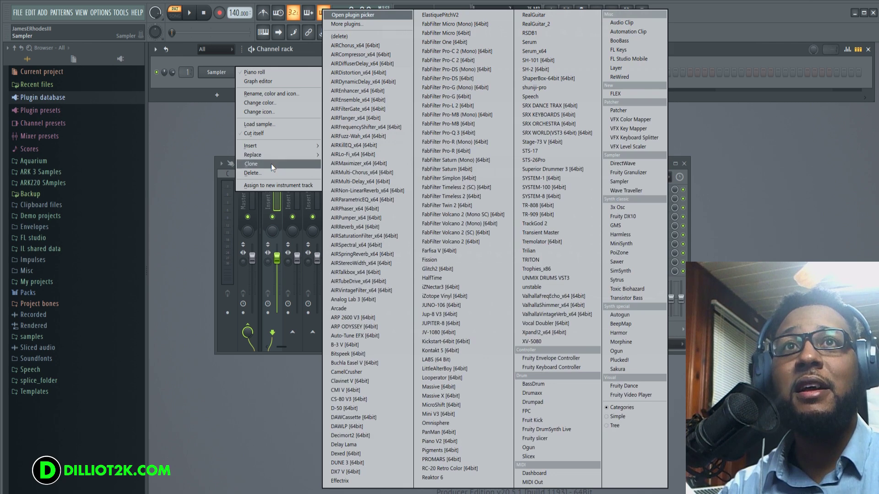
left_click(271, 164)
right_click(224, 88)
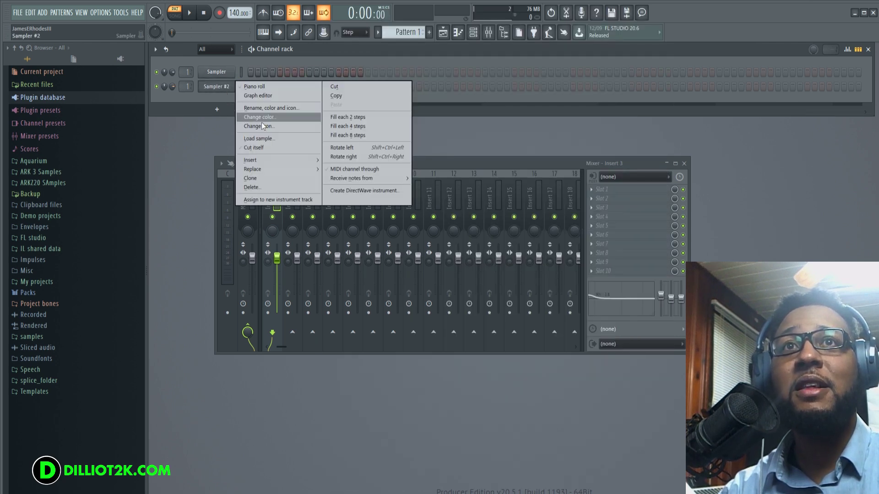
left_click(273, 178)
right_click(224, 100)
left_click(271, 192)
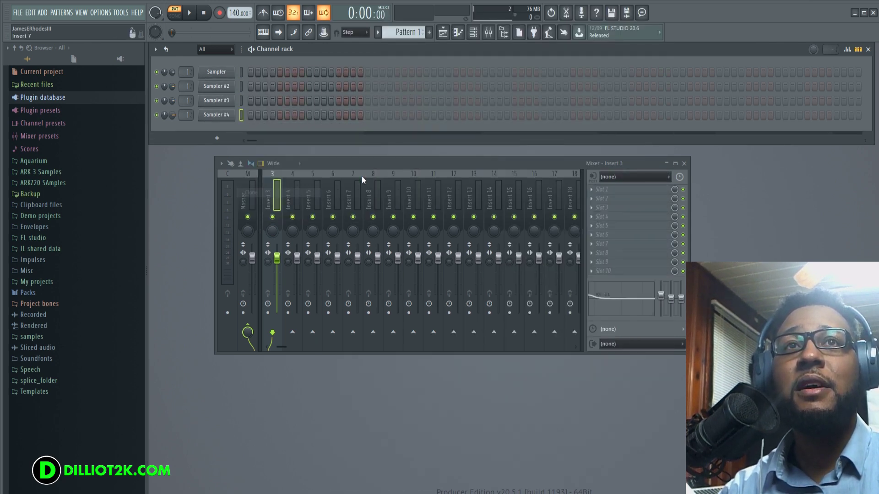
Step: Select all four Sampler channels and route them to consecutive mixer tracks starting at Insert 1
left_click_drag(362, 177, 363, 248)
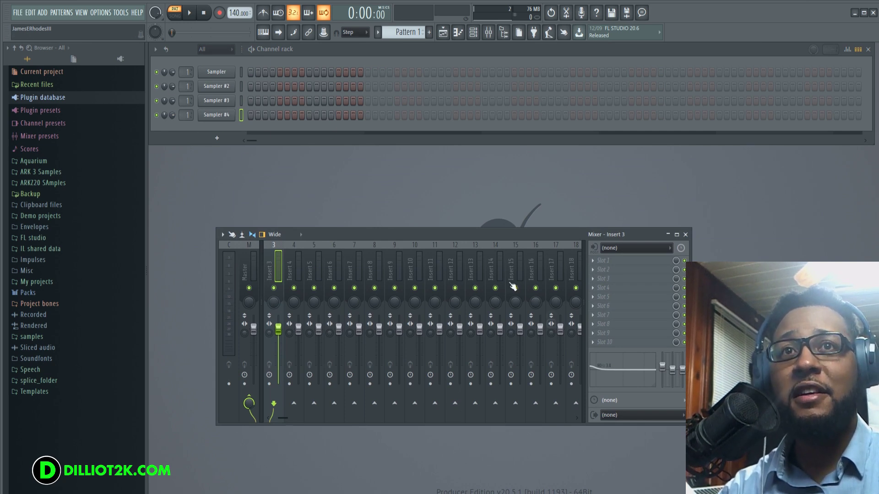
left_click_drag(296, 414, 275, 424)
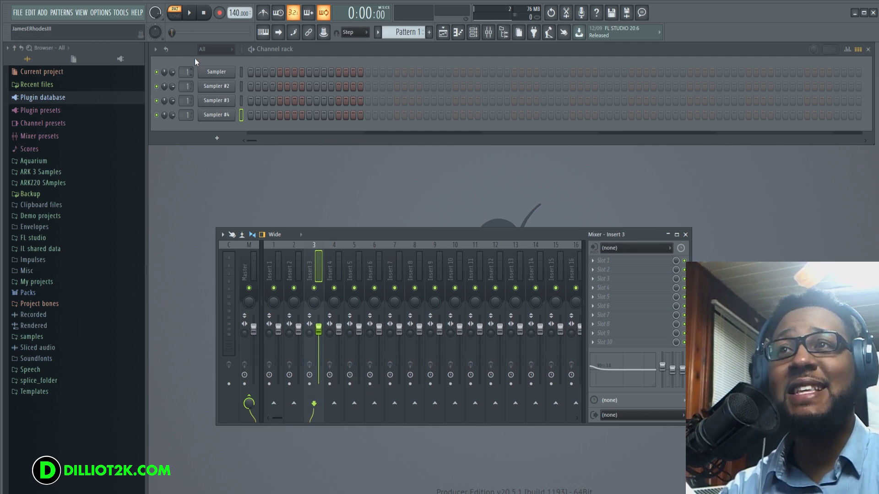
left_click(276, 262)
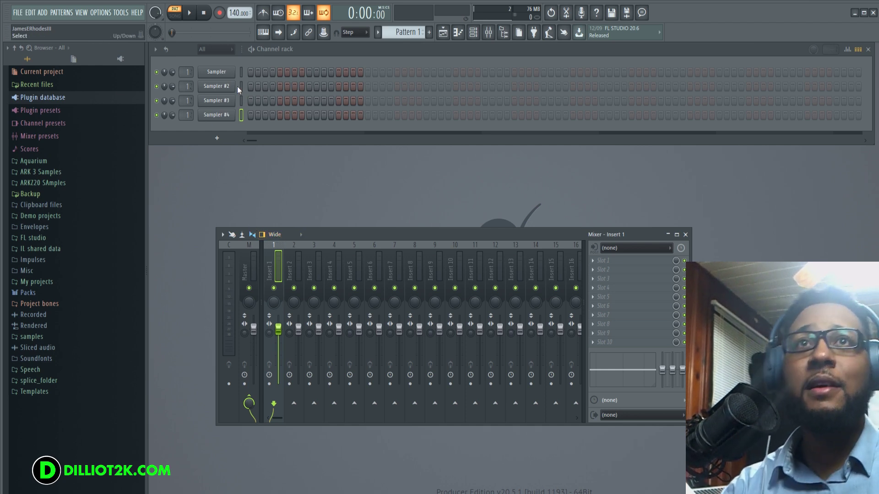
left_click_drag(242, 72, 241, 115)
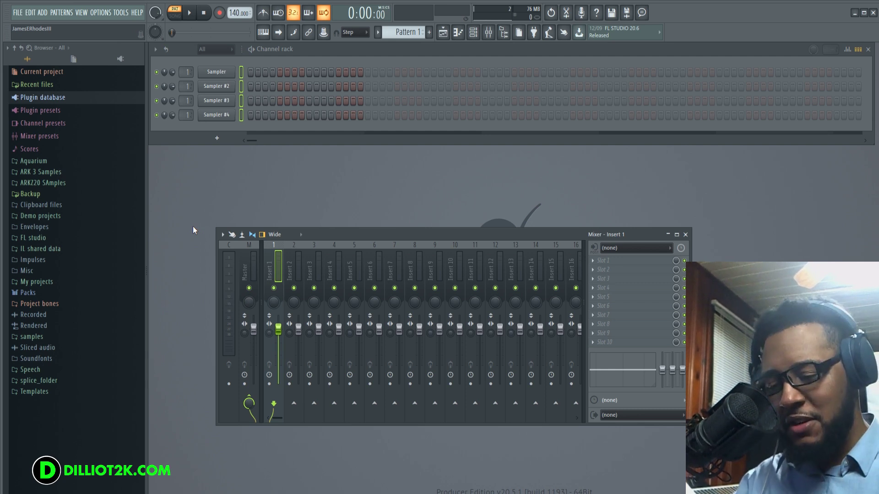
key("ctrl+l")
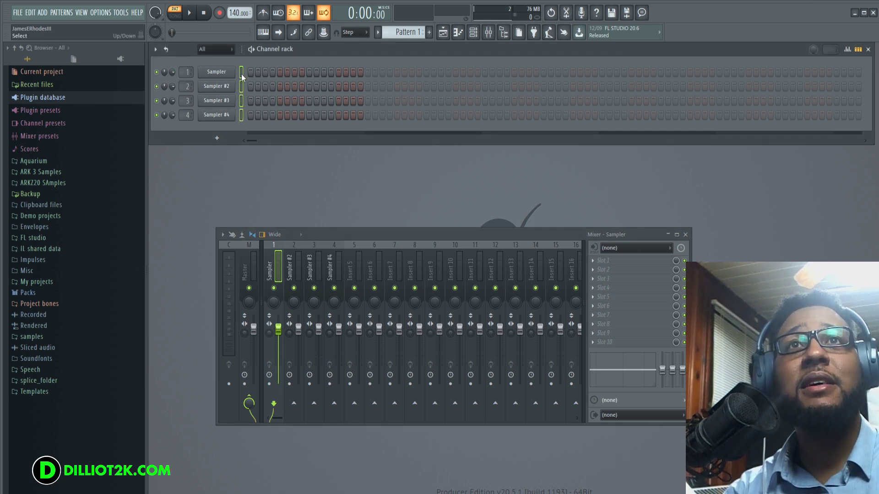
Step: Show the channel rack's graph editor with its Velocity view and hide it again
left_click(849, 50)
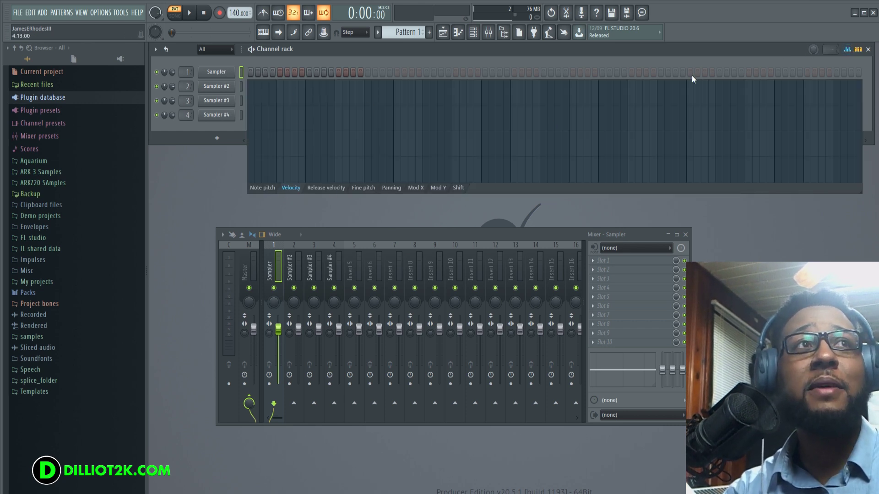
left_click(852, 51)
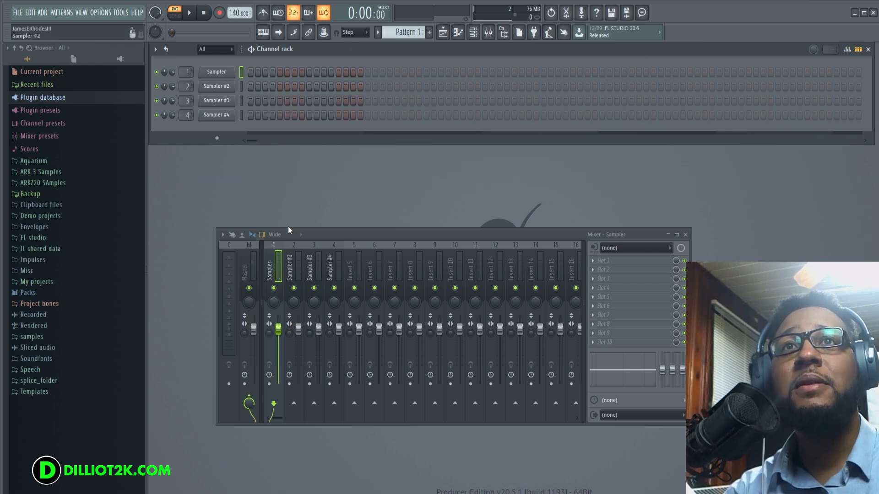
Step: Try the volume and panning controls of the Sampler mixer track, and toggle its mute on and off
mouse_move(281, 334)
left_mouse_down()
mouse_move(277, 355)
mouse_move(274, 322)
left_mouse_up()
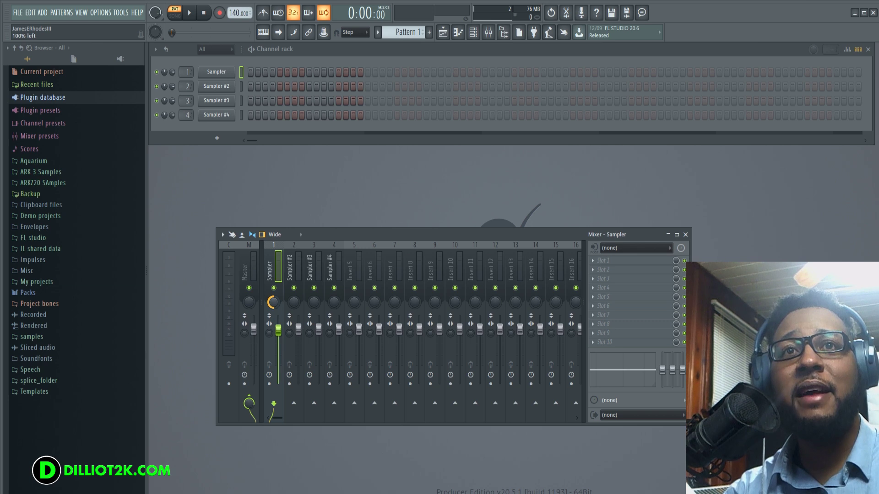
left_click(275, 288)
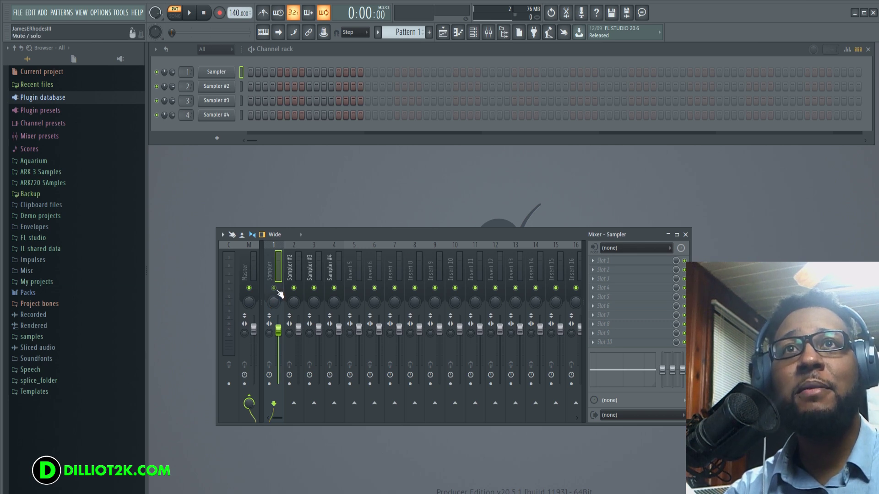
left_click(275, 288)
left_click(275, 288)
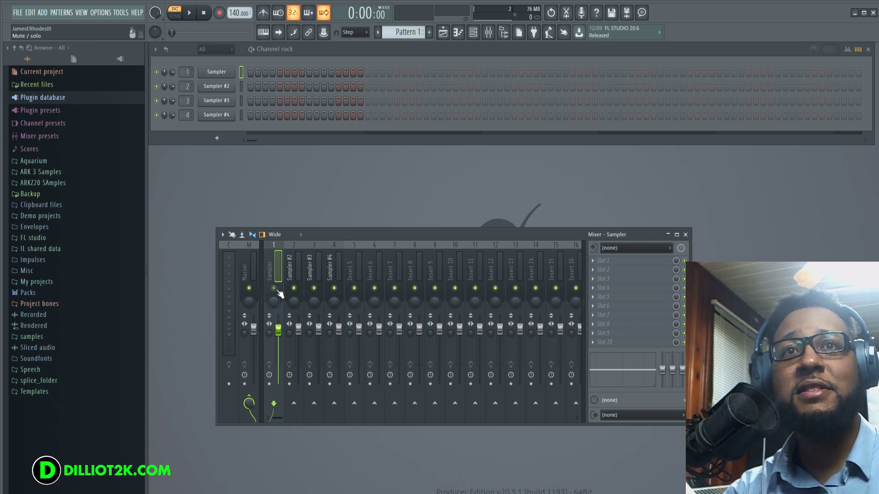
left_click(275, 289)
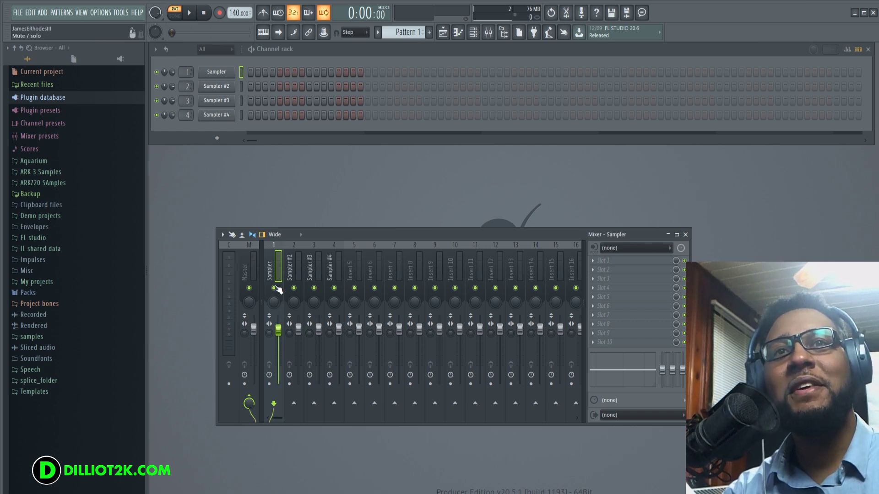
Step: Mute and unmute the first Sampler in the channel rack, and do the same with its mixer track
left_click(156, 72)
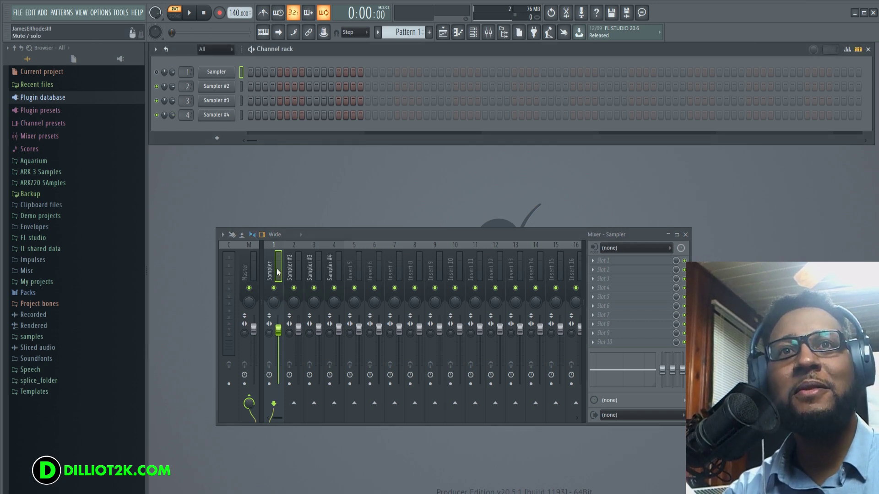
left_click(156, 72)
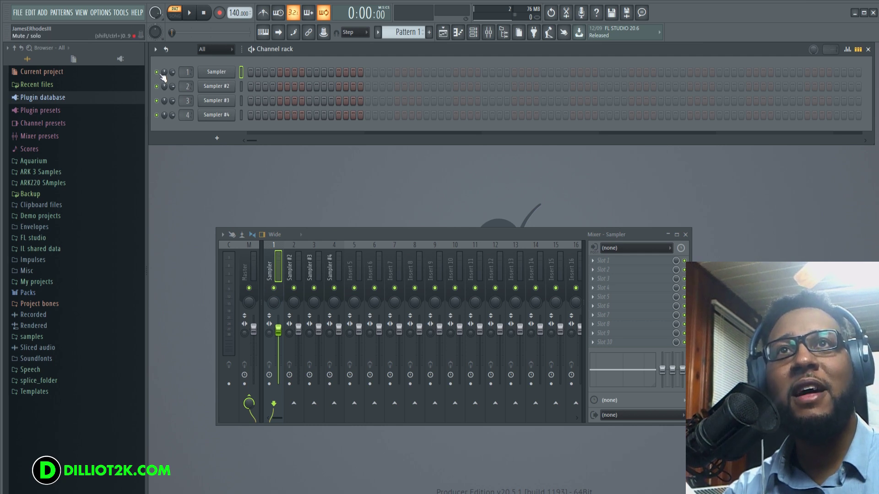
left_click(274, 288)
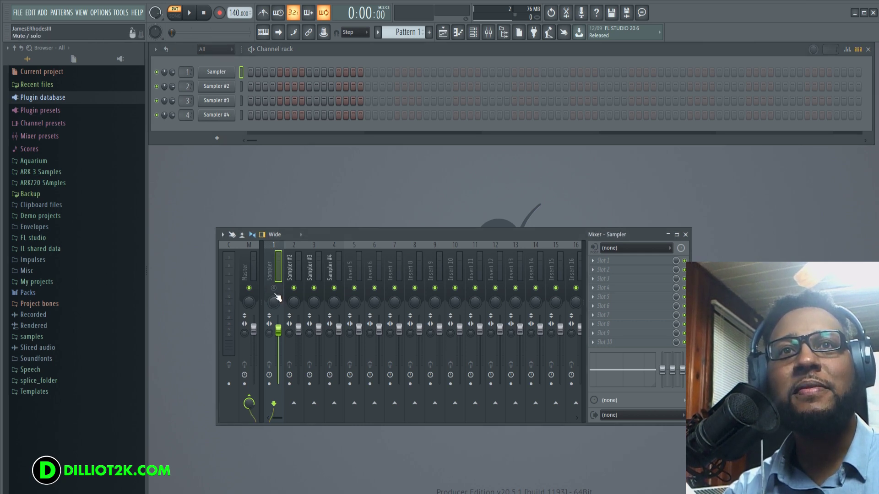
left_click(274, 288)
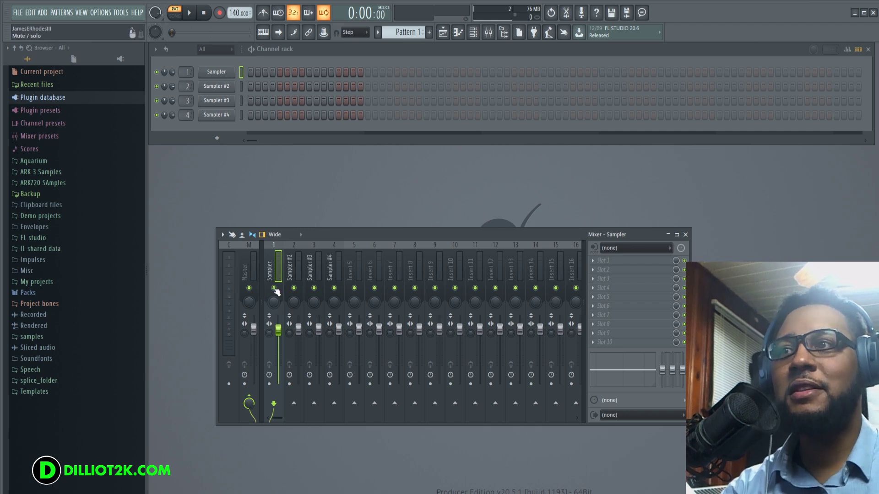
Step: Solo the first Sampler channel in the channel rack
right_click(156, 72)
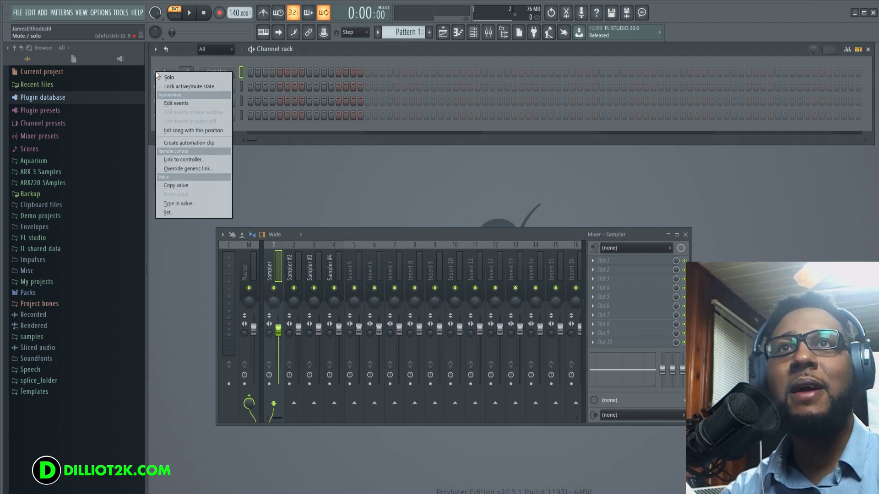
left_click(185, 77)
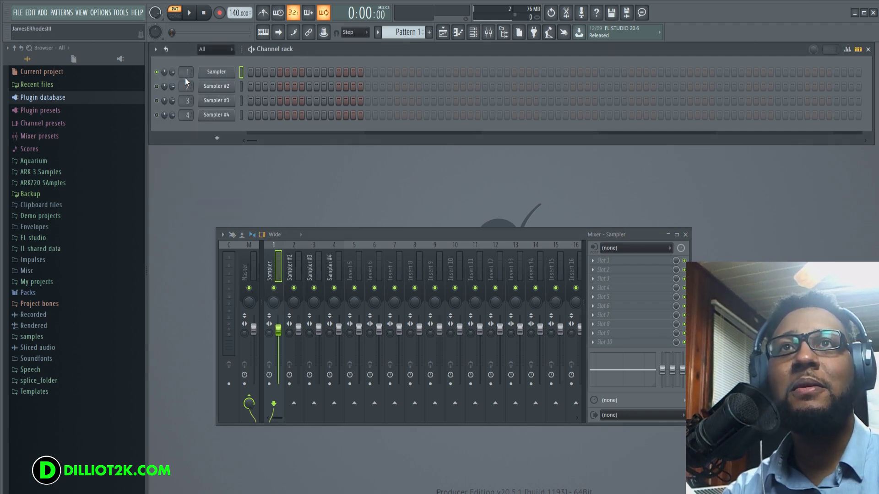
Step: Turn off solo on the first Sampler channel in the channel rack and lock its active/mute state
right_click(159, 74)
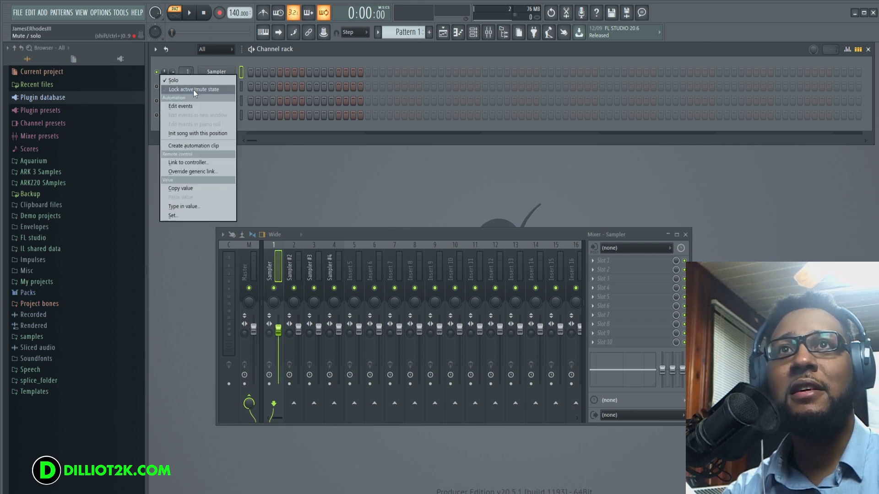
left_click(197, 84)
right_click(156, 72)
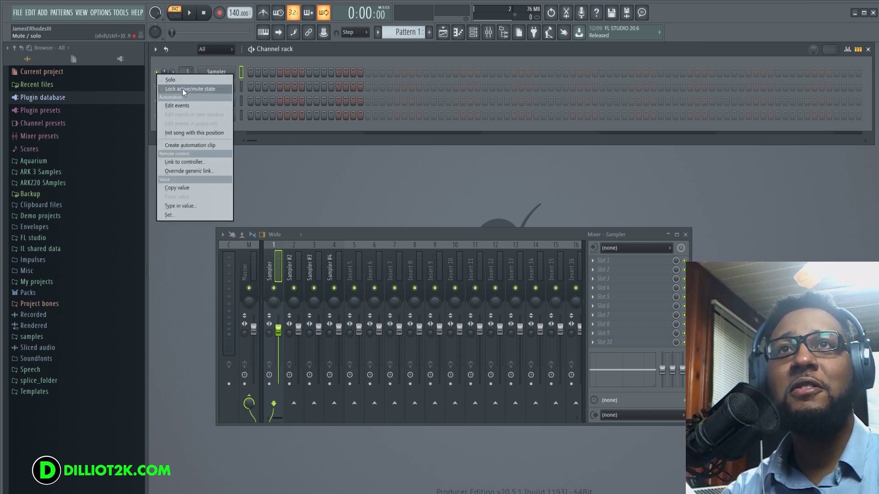
left_click(182, 88)
Step: Solo the Sampler #3 channel while the first Sampler is locked, and turn the solo off again
right_click(158, 101)
left_click(174, 111)
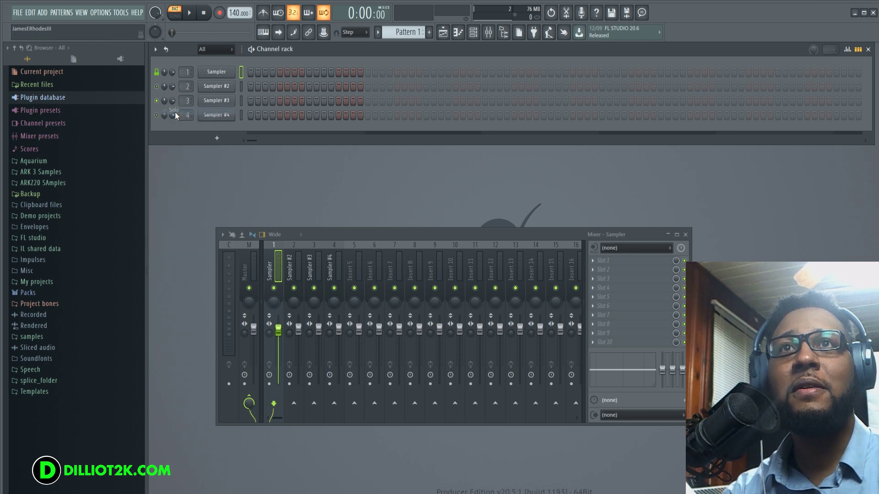
left_click(156, 87)
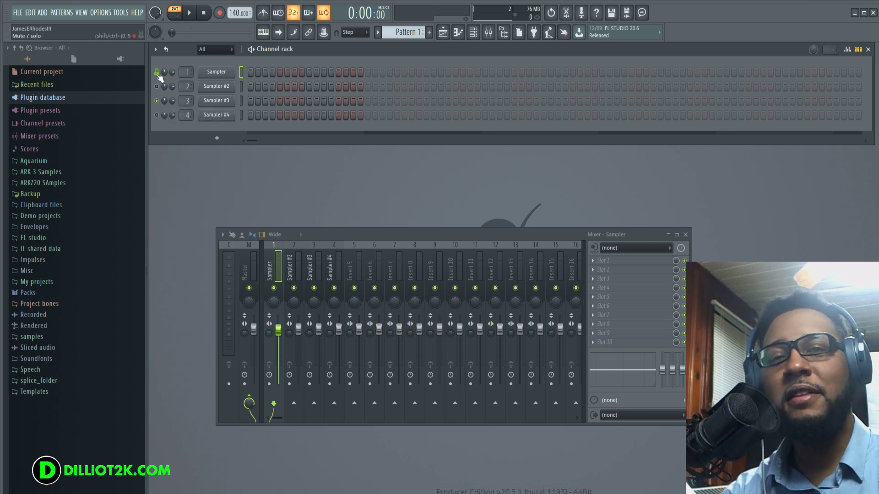
right_click(158, 100)
left_click(174, 106)
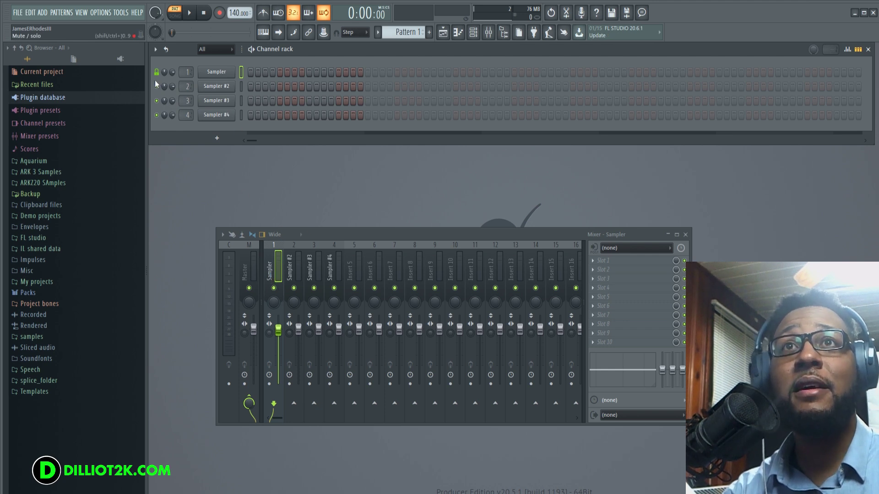
right_click(224, 79)
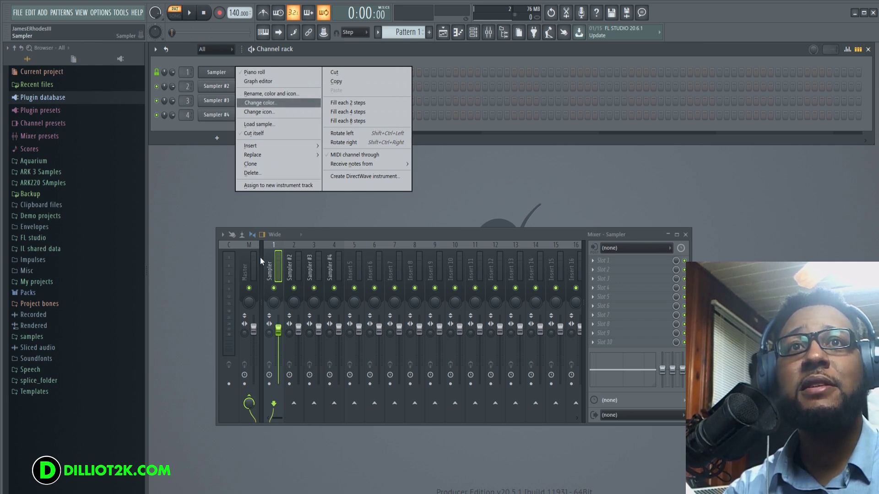
Step: Toggle solo on the Sampler mixer track, solo Sampler #3 and Insert 5 in turn, and return the solo to Sampler
right_click(275, 288)
right_click(274, 288)
right_click(274, 288)
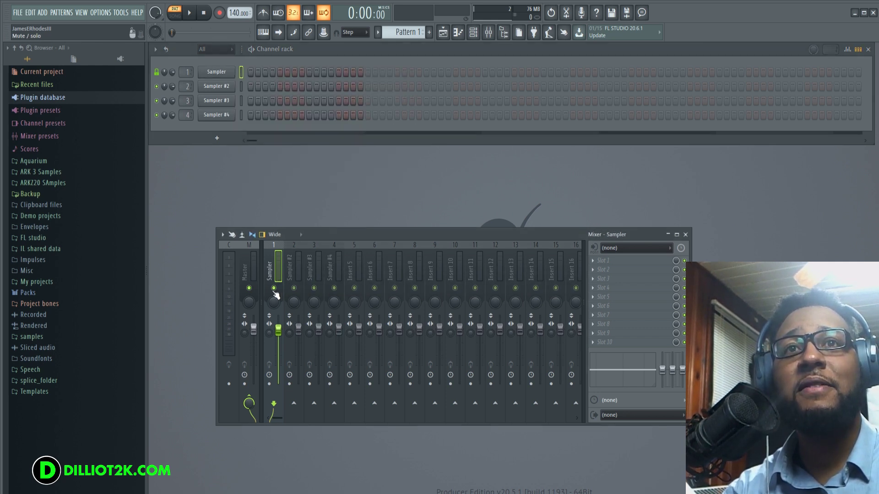
right_click(275, 288)
right_click(274, 288)
right_click(275, 288)
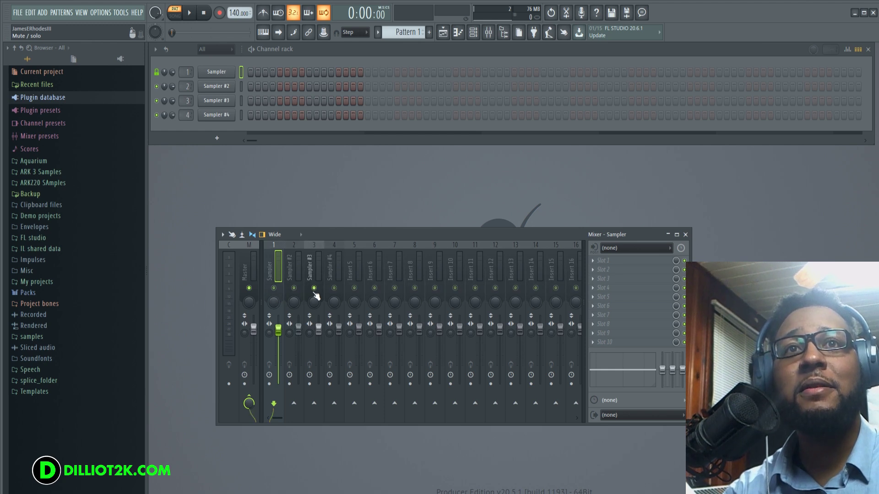
right_click(354, 288)
left_click(274, 288)
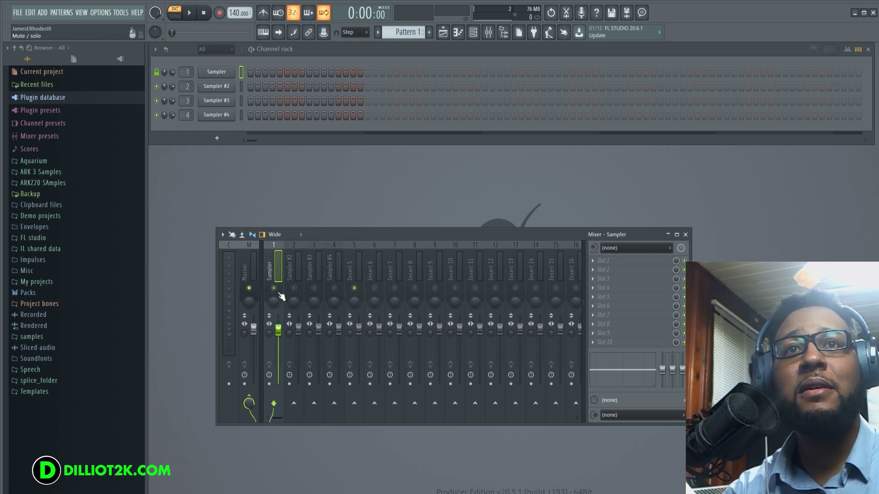
Step: Move the mixer window up, closer to the channel rack
left_click_drag(462, 235, 454, 186)
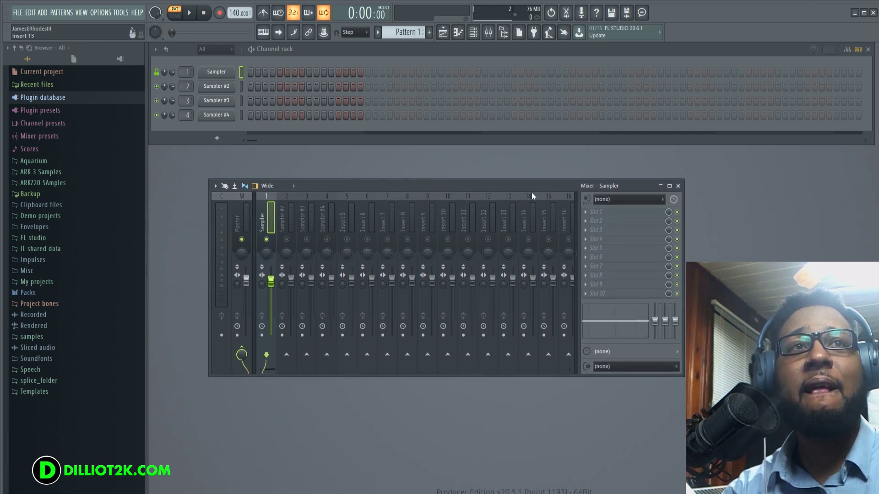
left_click(594, 214)
key("Escape")
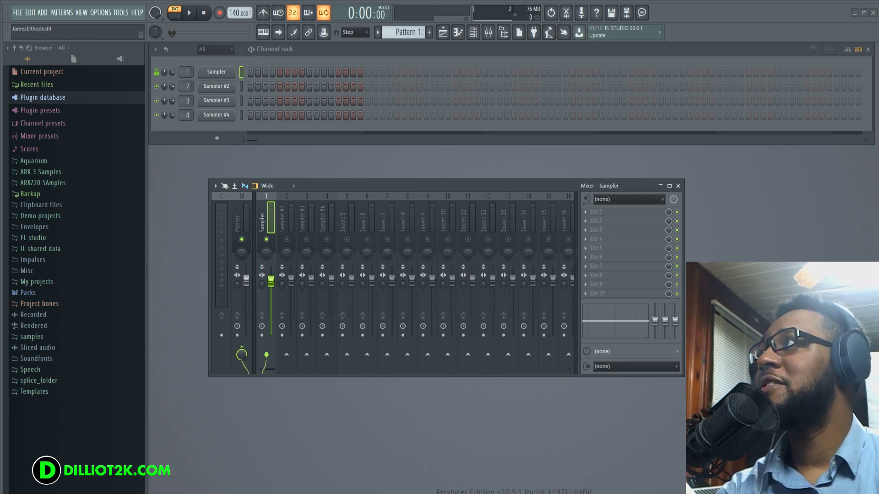
Step: Open the touch pads, move their window over the upper part of the mixer, and play several pads
key("alt+F7")
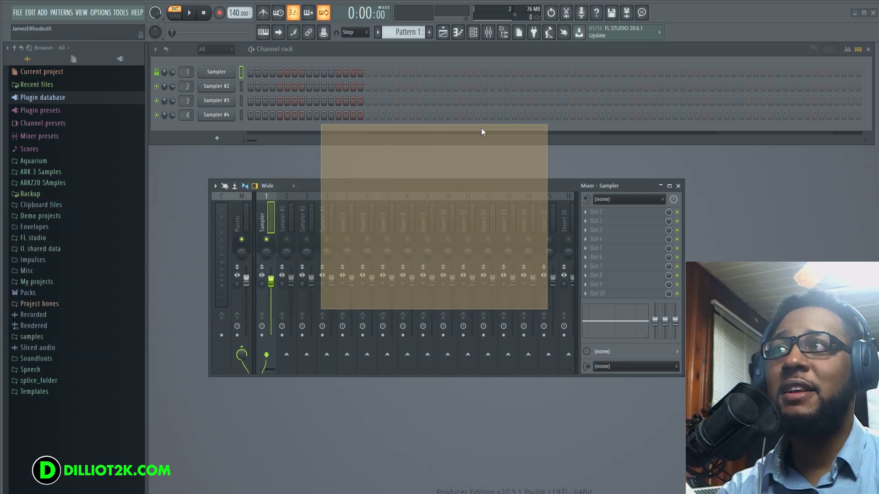
left_click_drag(481, 127, 597, 97)
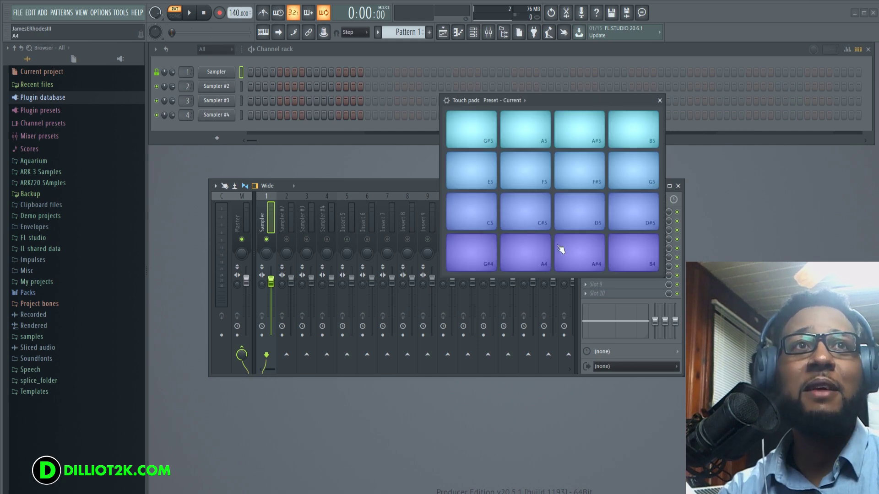
left_click(476, 137)
left_click(514, 182)
left_click(509, 267)
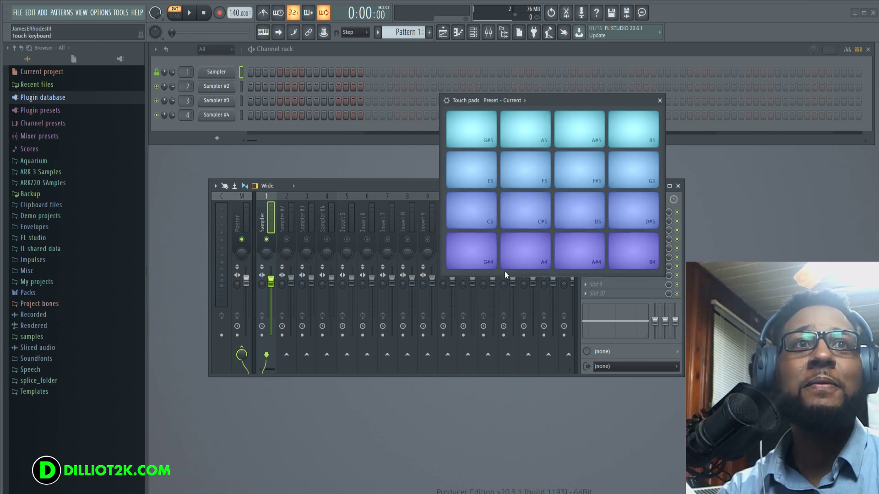
left_click(642, 176)
left_click(463, 138)
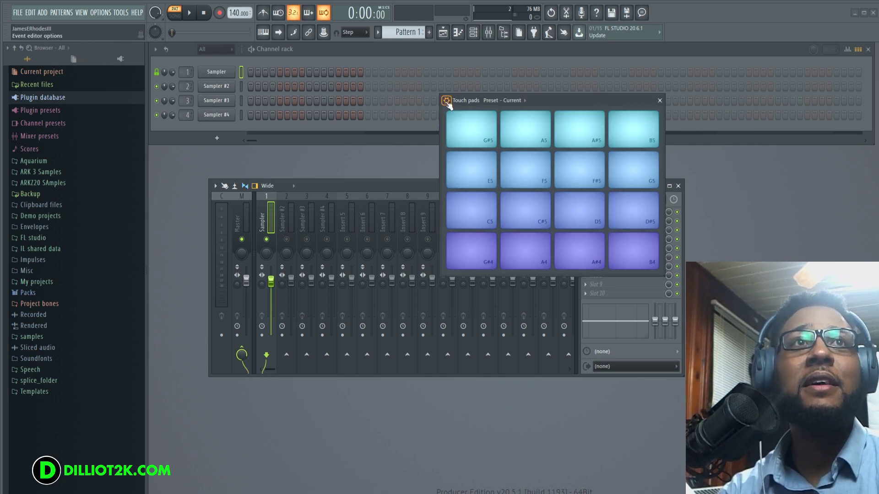
Step: Set the touch pad grid to 8 x 8, view the pad color palette, and close the touch pads
mouse_move(469, 119)
scroll(493, 117, "up", 4)
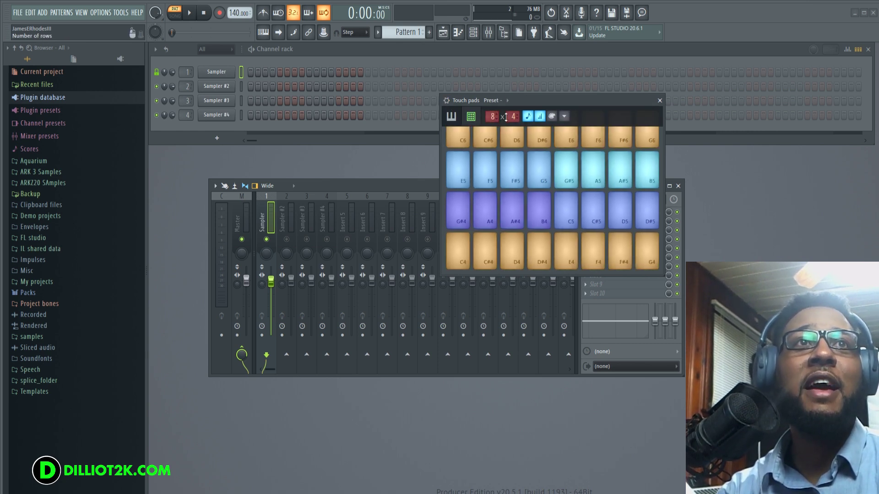
scroll(513, 116, "up", 3)
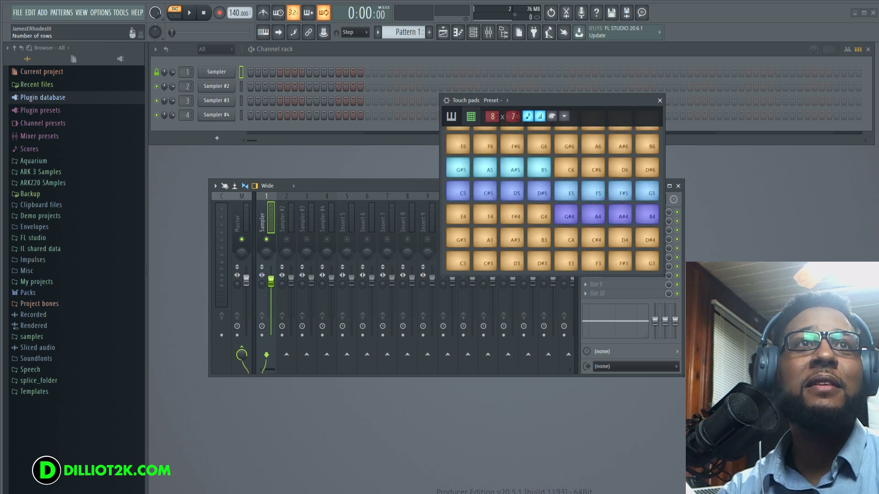
scroll(513, 116, "up", 1)
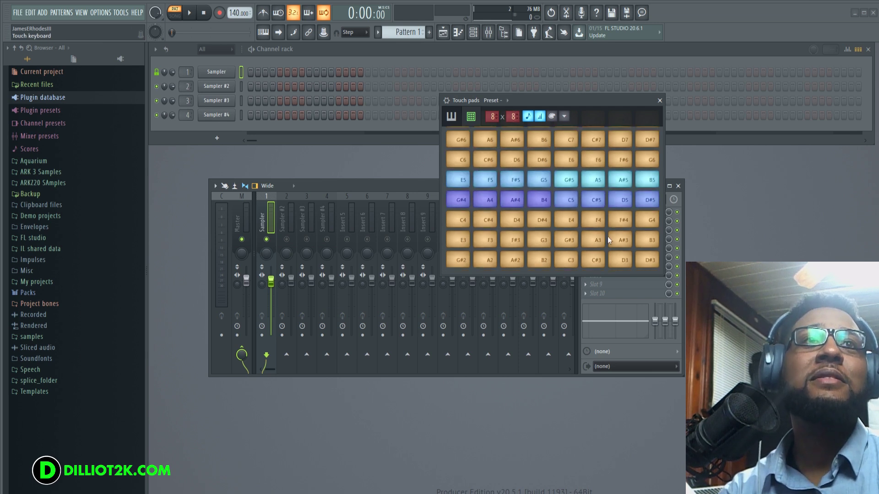
left_click(552, 118)
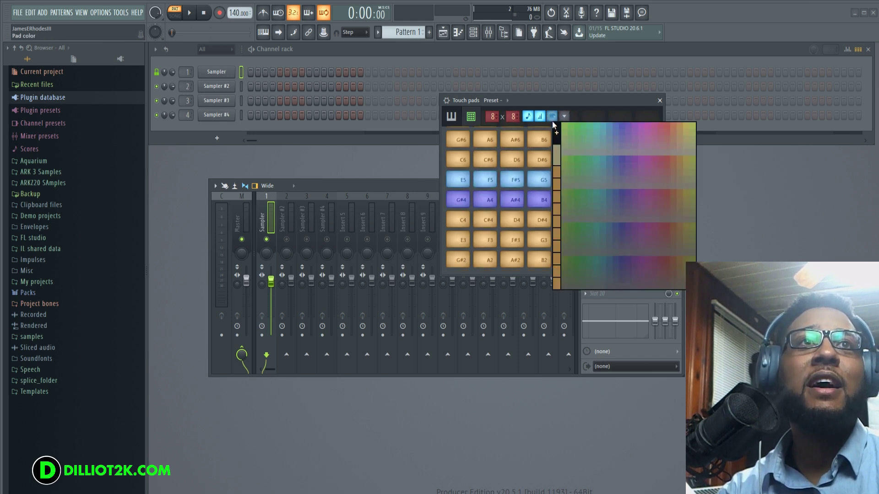
left_click(659, 99)
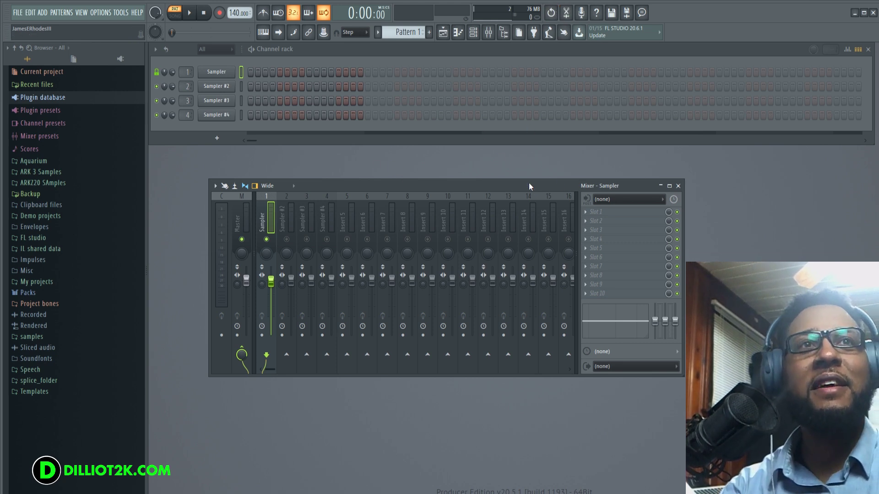
Step: Move the mixer window slightly lower and look over the available tools and help commands
left_click_drag(529, 183, 568, 196)
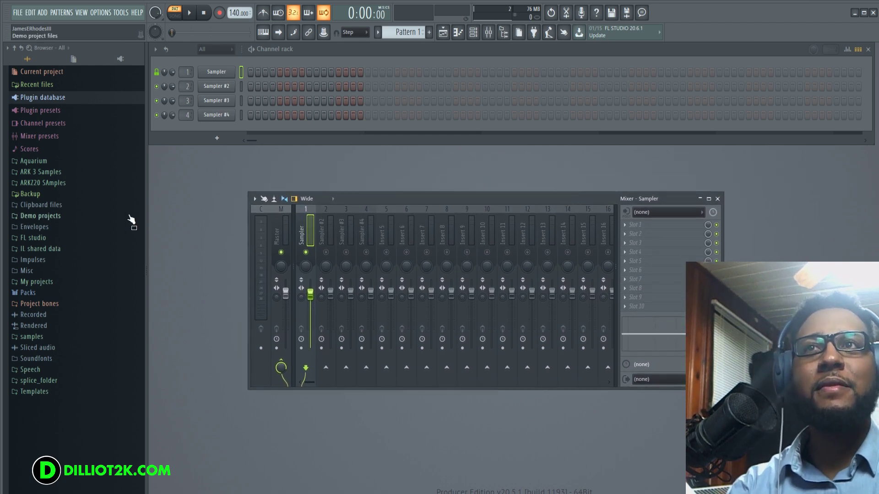
left_click(122, 13)
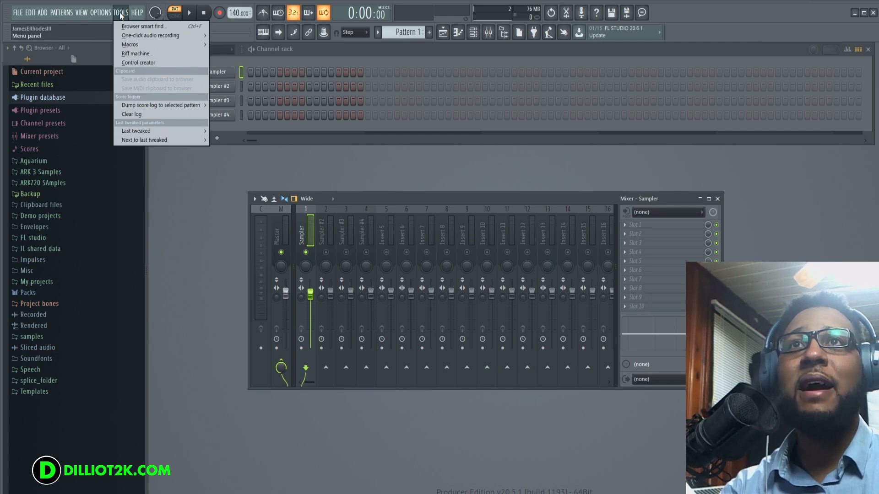
mouse_move(88, 17)
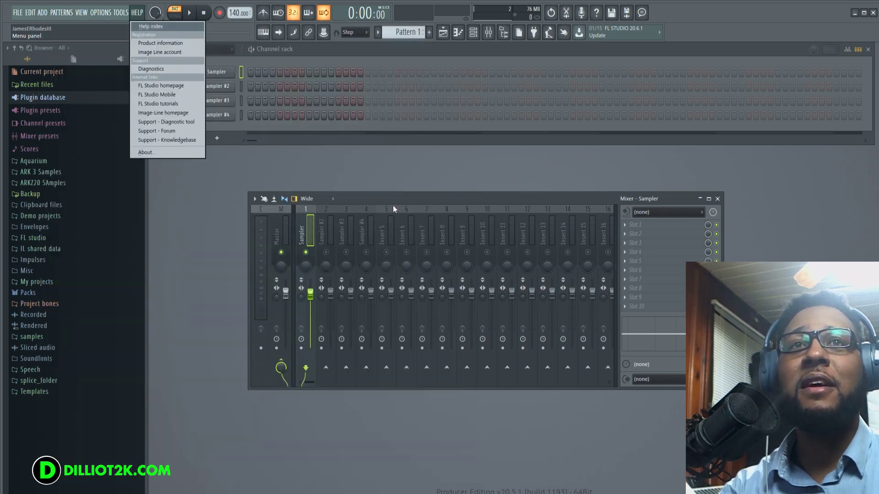
left_click(288, 170)
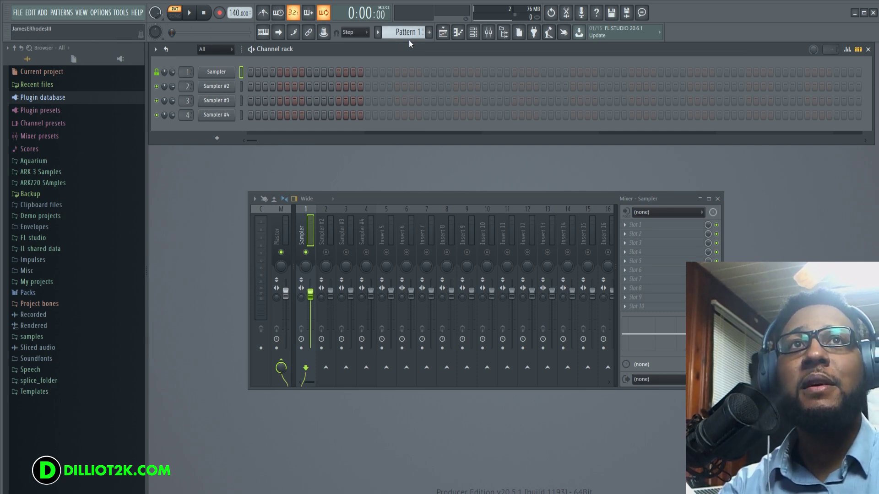
Step: Activate steps 7, 10, 11 on Sampler; 3, 11 on Sampler #2; 4, 5, 11, 12 on Sampler #3; 2, 9, 13 on Sampler #4
left_click(265, 86)
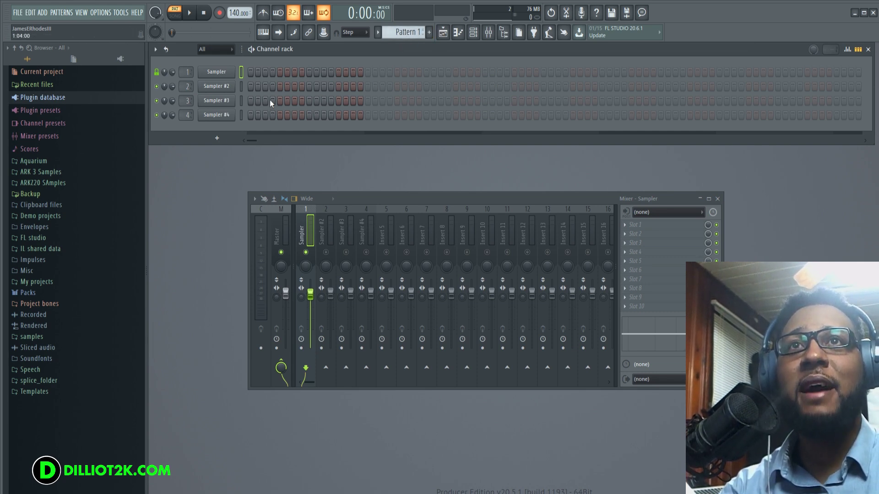
left_click(273, 100)
left_click(279, 101)
left_click(324, 86)
left_click(294, 72)
mouse_move(324, 72)
left_mouse_down()
mouse_move(297, 75)
mouse_move(331, 101)
left_mouse_up()
left_click(338, 115)
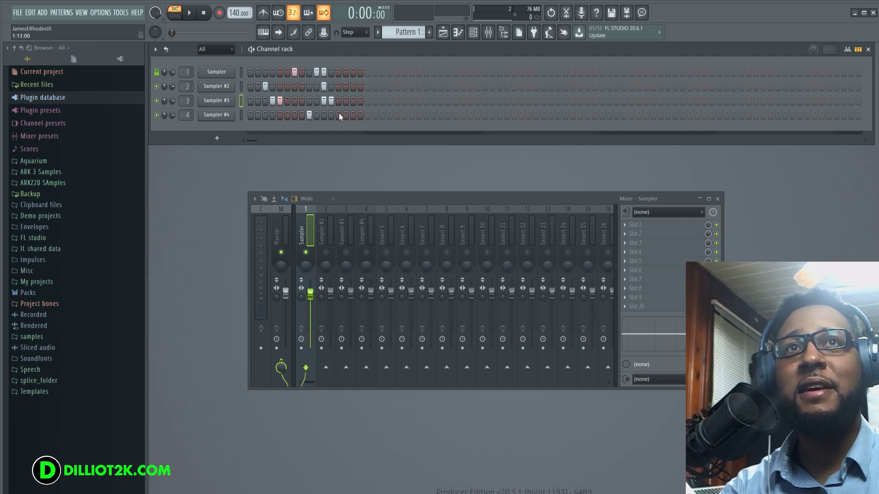
left_click(309, 115)
left_click(257, 115)
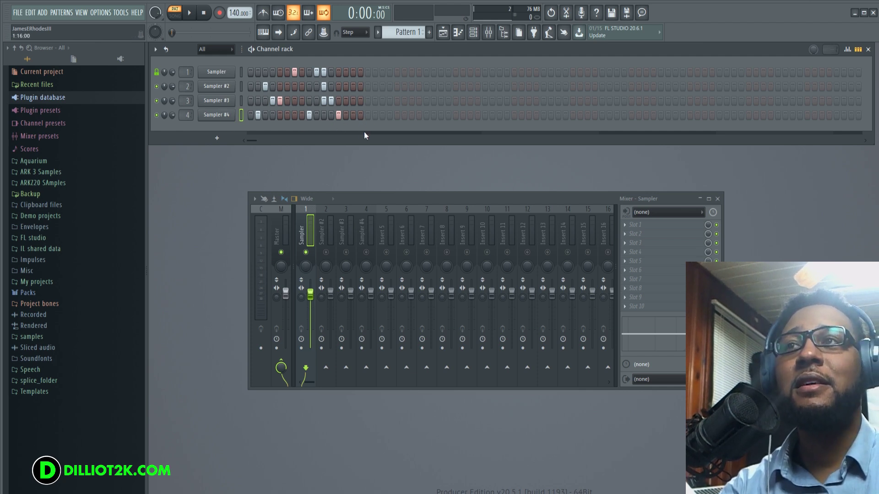
Step: Open the playlist in song mode and place Pattern 1 clips on Track 1 at bars 1 to 5
left_click(444, 34)
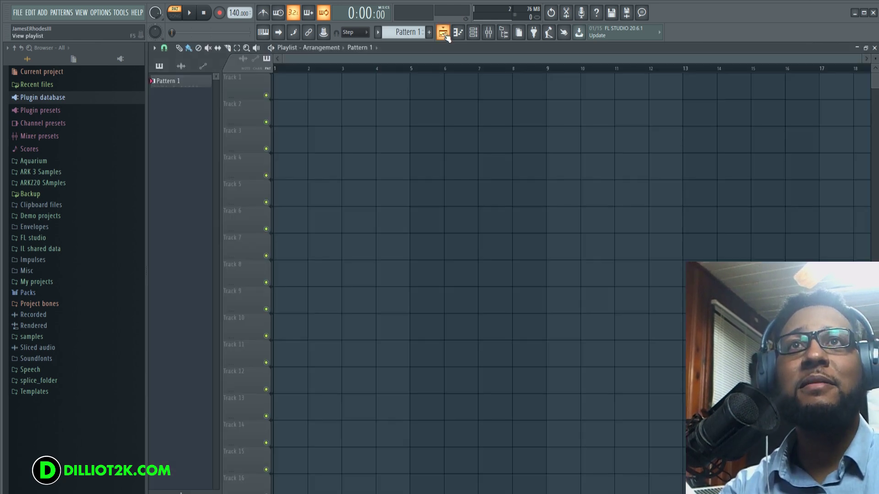
left_click(177, 18)
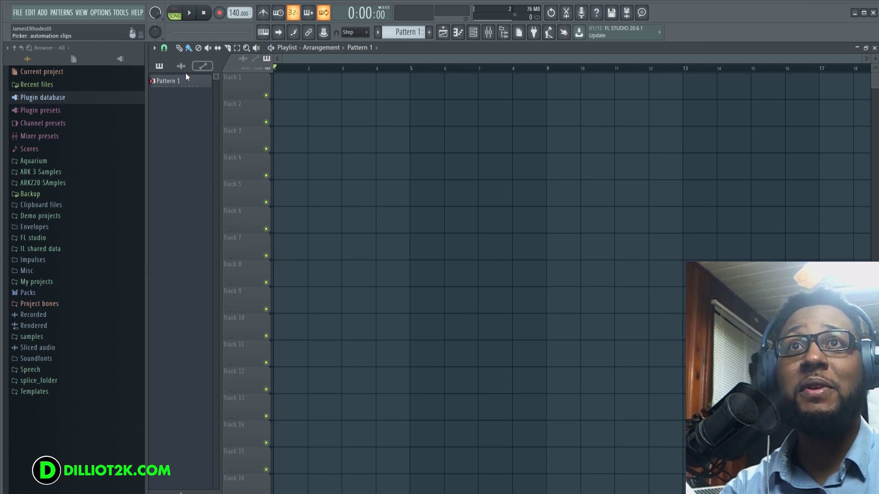
left_click_drag(183, 83, 288, 86)
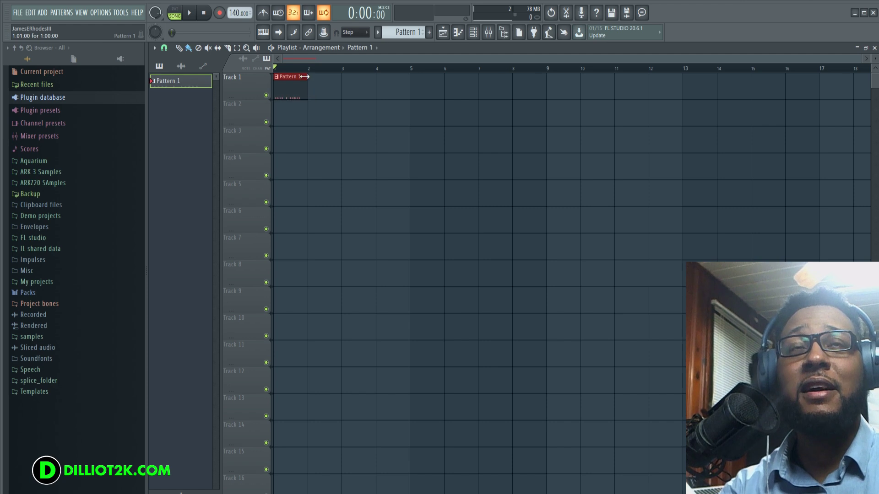
left_click(313, 88)
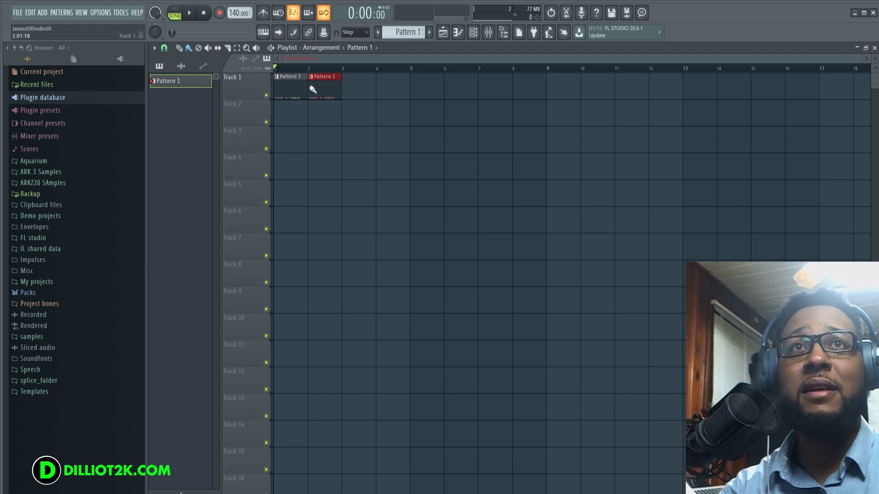
left_click(348, 88)
left_click(382, 94)
left_click(416, 94)
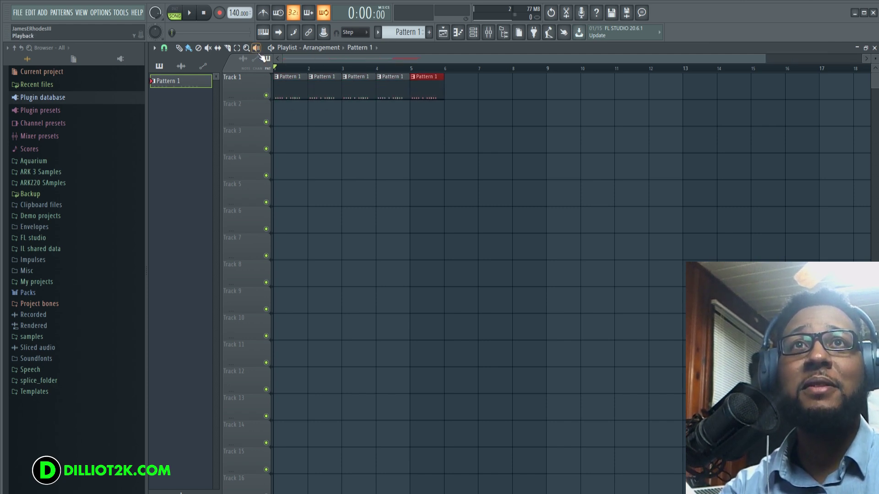
Step: Paint Pattern 1 clips across bars 6 to 17 of Track 1, and delete the clip at bar 4
left_click(189, 48)
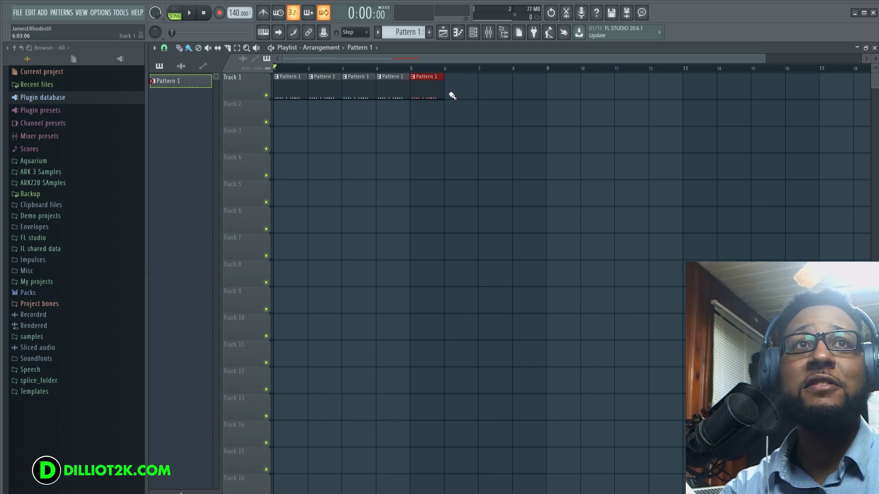
mouse_move(449, 94)
left_mouse_down()
mouse_move(697, 112)
mouse_move(812, 106)
left_mouse_up()
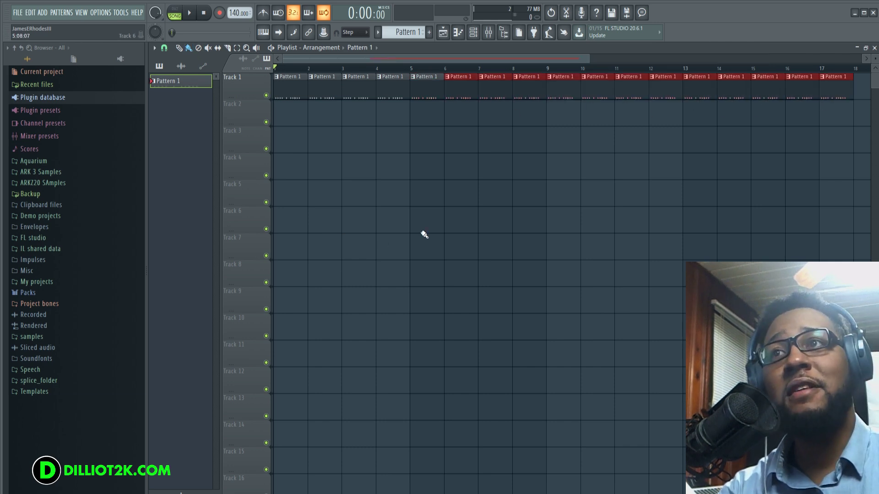
right_click(394, 90)
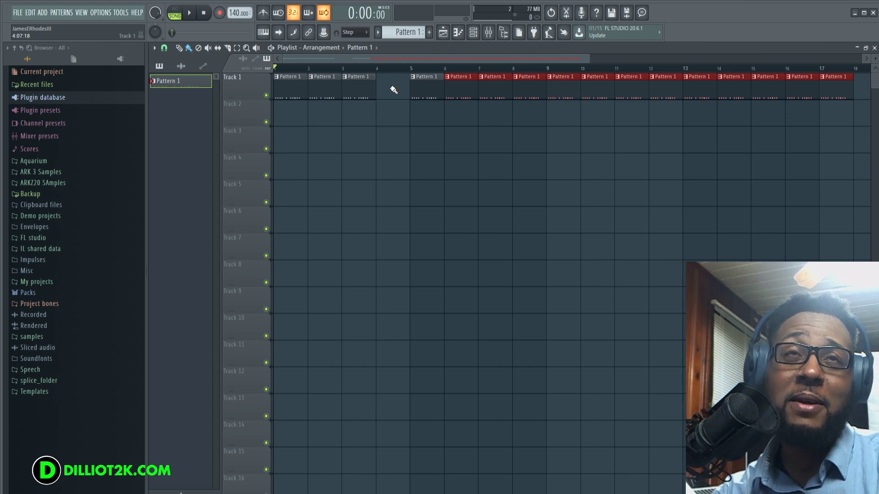
Step: Place a Pattern 1 clip at bar 4 of Track 1, and delete all the clips from bars 2 to 17
left_click(392, 90)
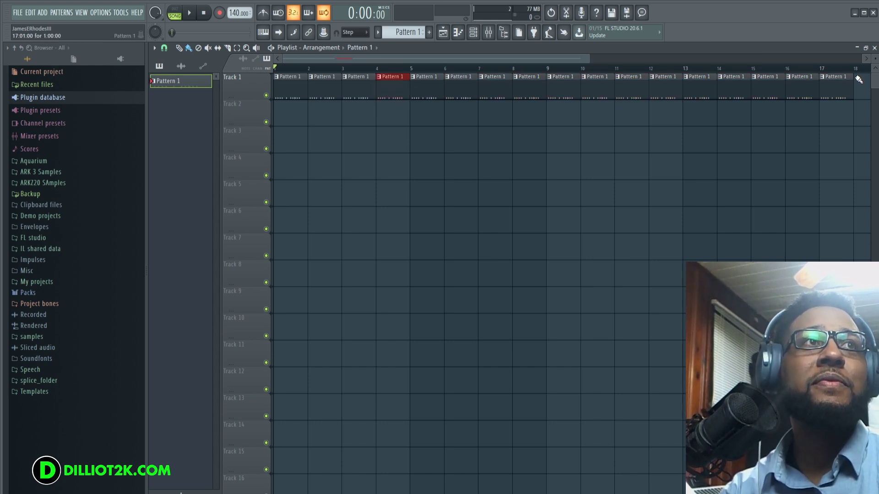
left_click_drag(858, 79, 350, 86)
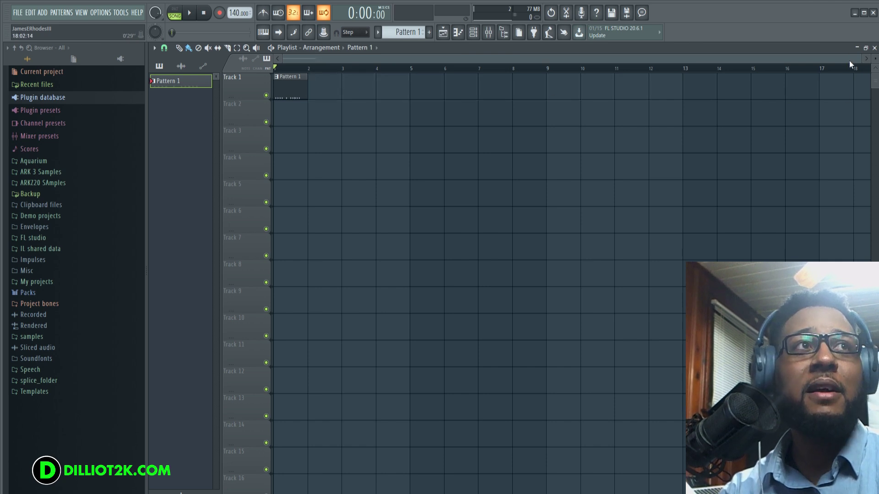
left_click(874, 48)
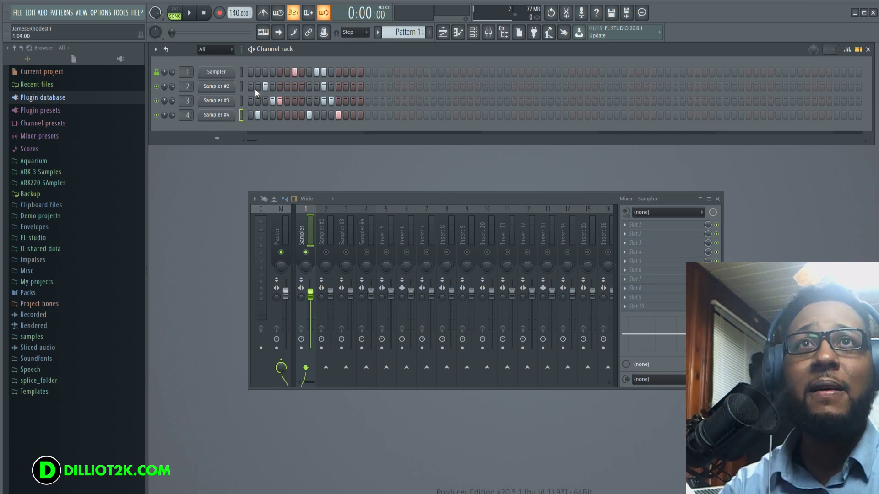
Step: Split Pattern 1 by channel and cycle through the separate Sampler patterns
left_click(405, 33)
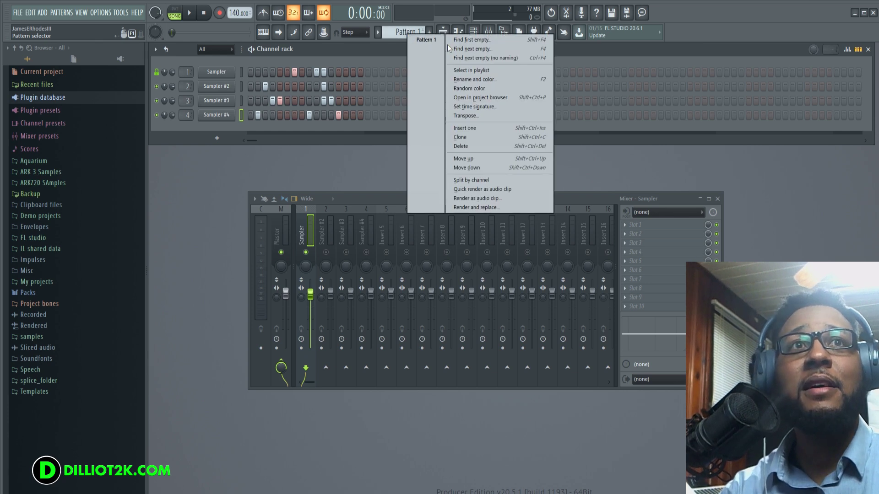
left_click(479, 179)
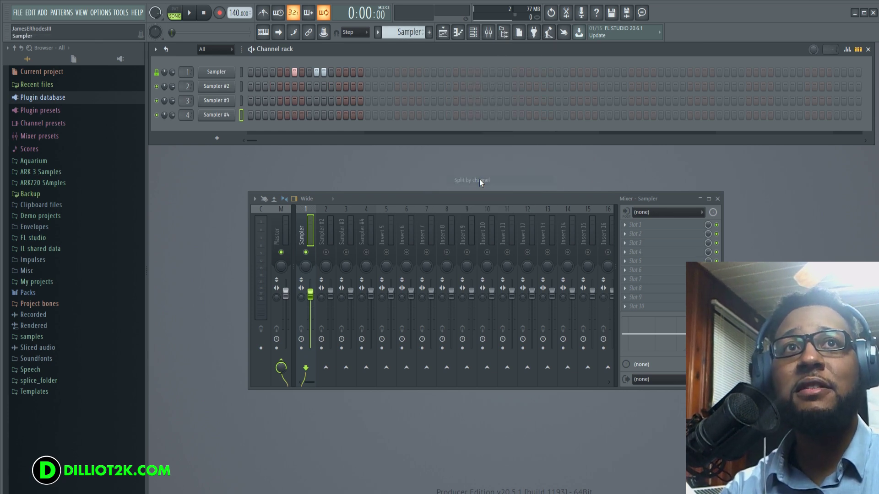
key("KP_Add")
key("KP_Add")
key("KP_Add")
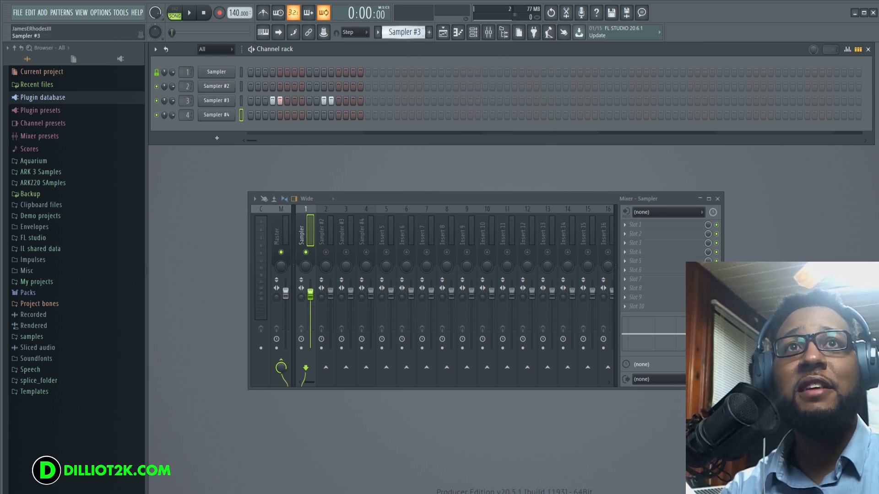
scroll(393, 33, "up", 4)
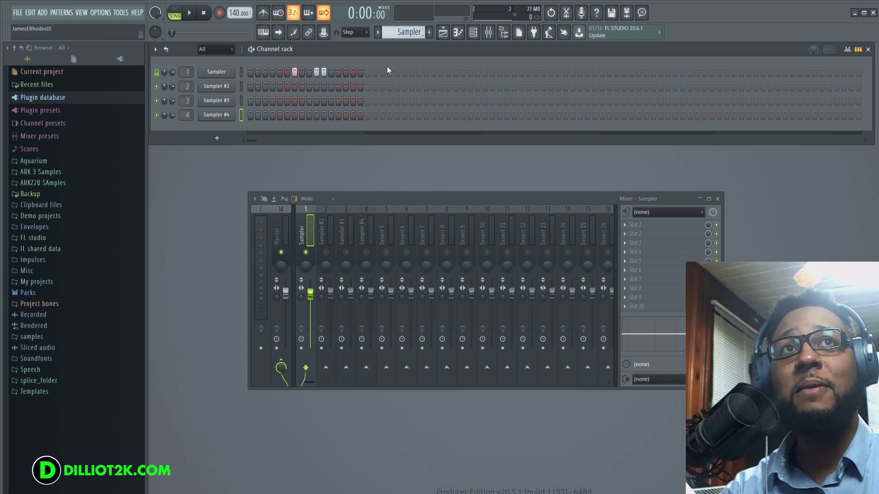
scroll(393, 33, "down", 3)
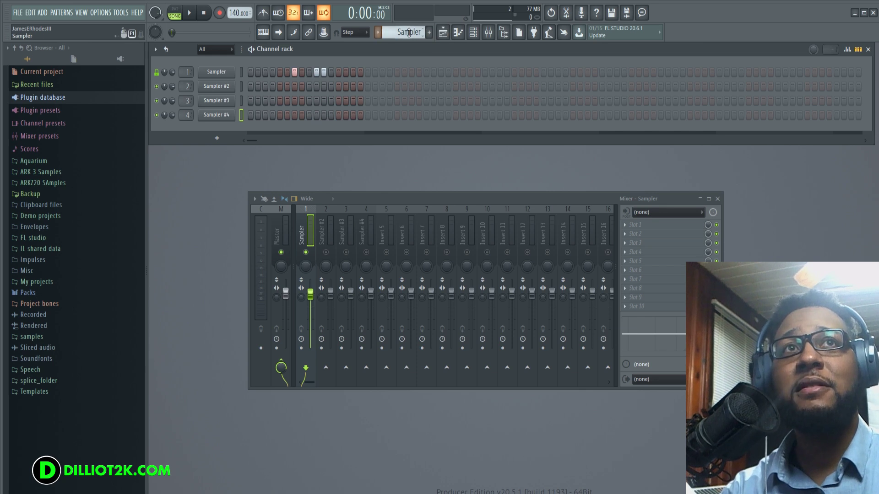
scroll(404, 32, "up", 3)
Step: Replace the Sampler clip in the playlist with all four Sampler patterns, placed together at bar 1 on Tracks 1 to 4
left_click(442, 32)
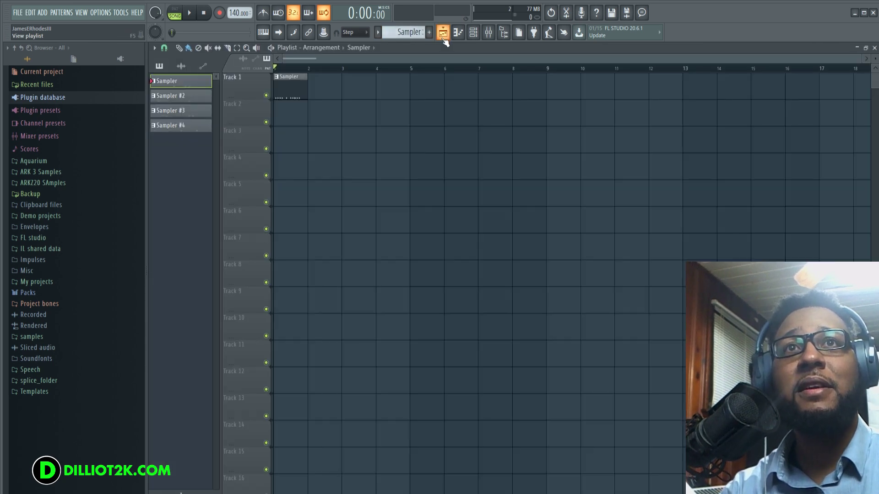
right_click(299, 95)
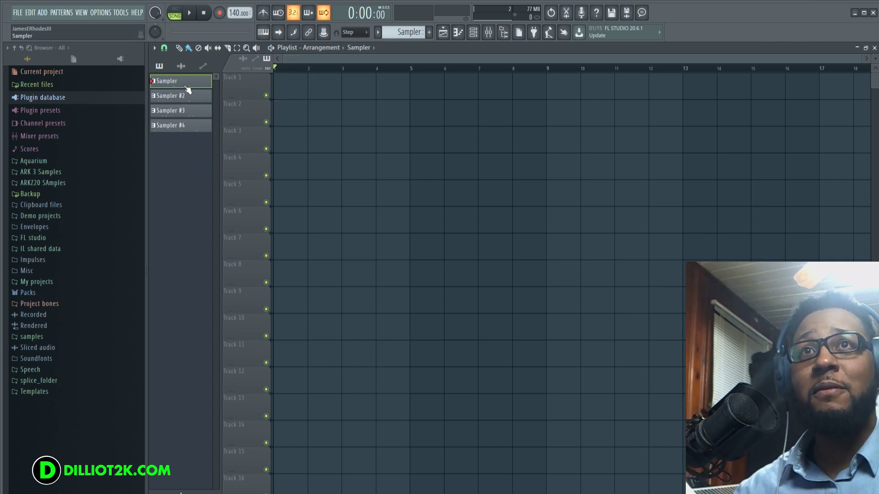
left_click(191, 129)
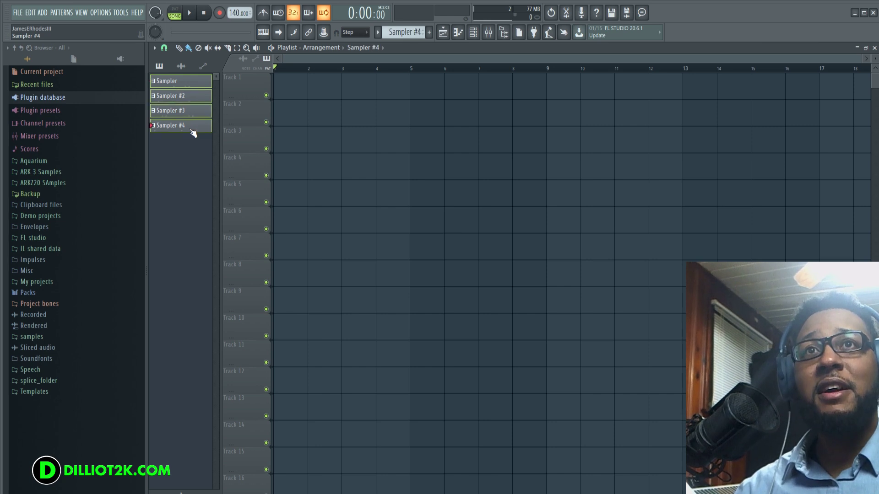
left_click_drag(176, 87, 290, 87)
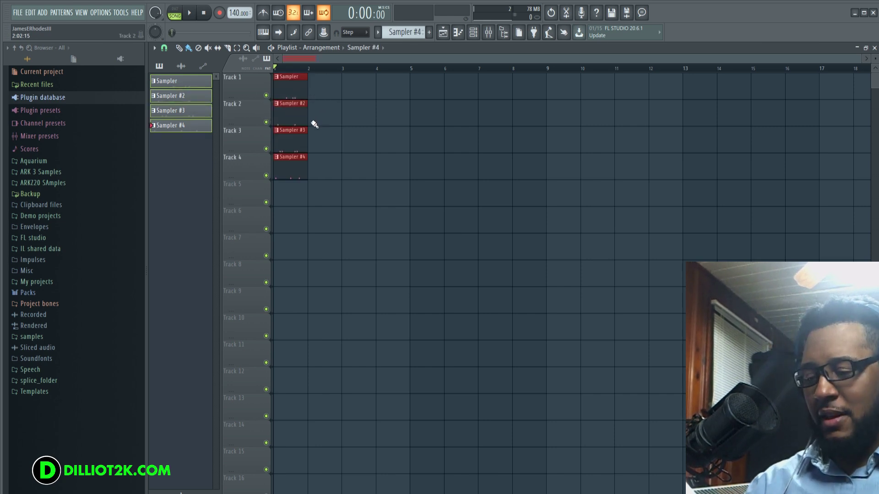
Step: Duplicate the four Sampler clips repeatedly to fill Tracks 1 to 4 through bar 12
key("ctrl+b")
key("ctrl+b")
key("ctrl+b")
key("ctrl+b")
key("ctrl+b")
key("ctrl+b")
key("ctrl+b")
key("ctrl+b")
key("ctrl+b")
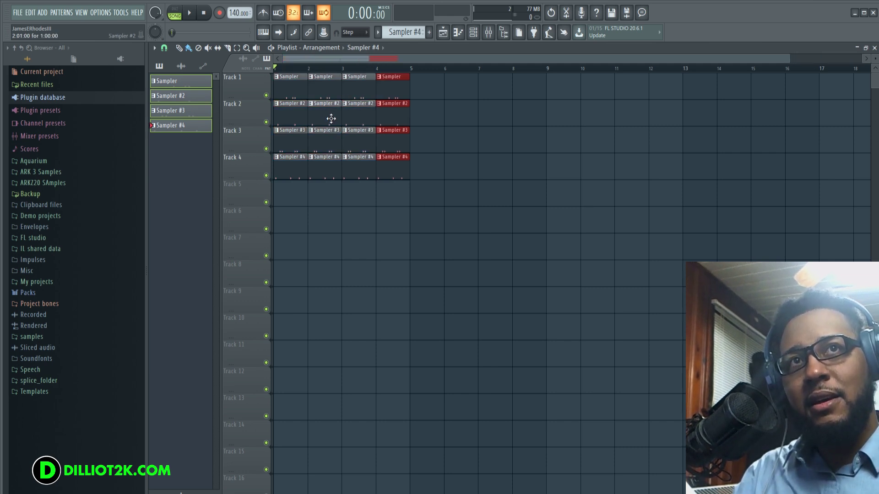
key("ctrl+b")
key("ctrl+b")
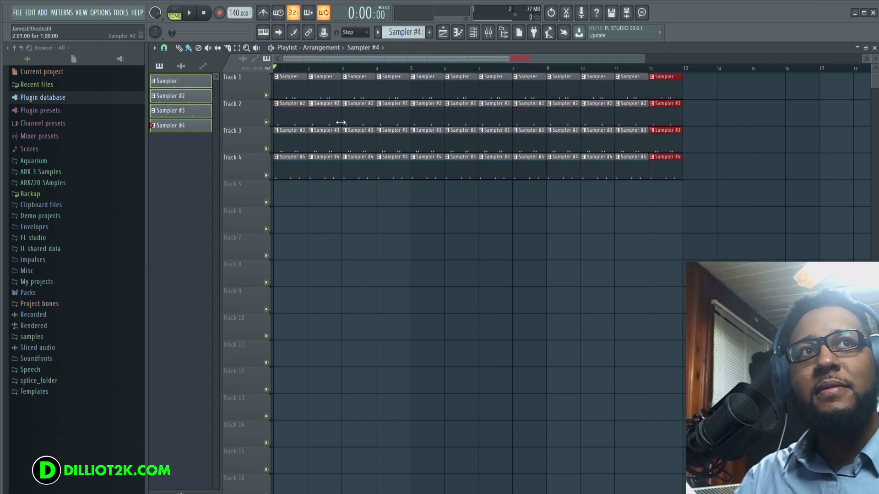
Step: Delete the clips at bars 3, 5 on Track 1; 2, 4, 6, 10 on Track 2; 2, 8 on Track 3; 4, 5, 9 on Track 4
right_click(598, 103)
right_click(524, 138)
right_click(460, 112)
right_click(428, 83)
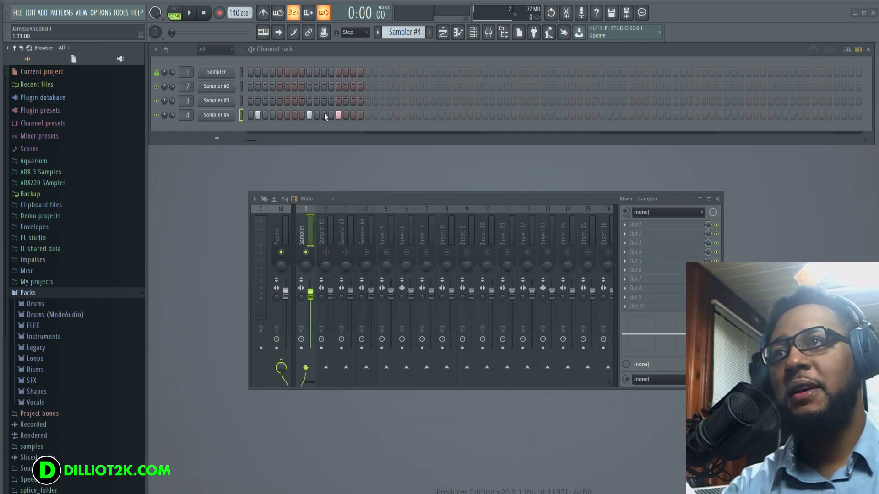
left_click(443, 32)
right_click(350, 94)
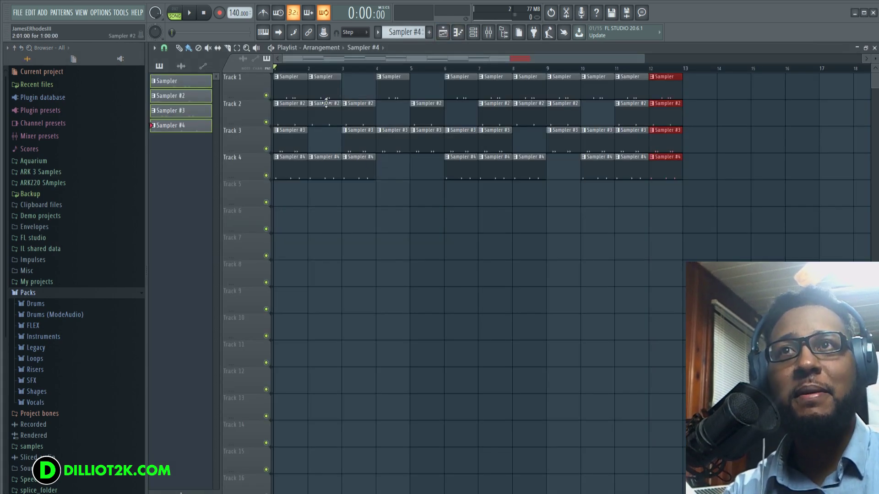
right_click(326, 110)
left_click(874, 48)
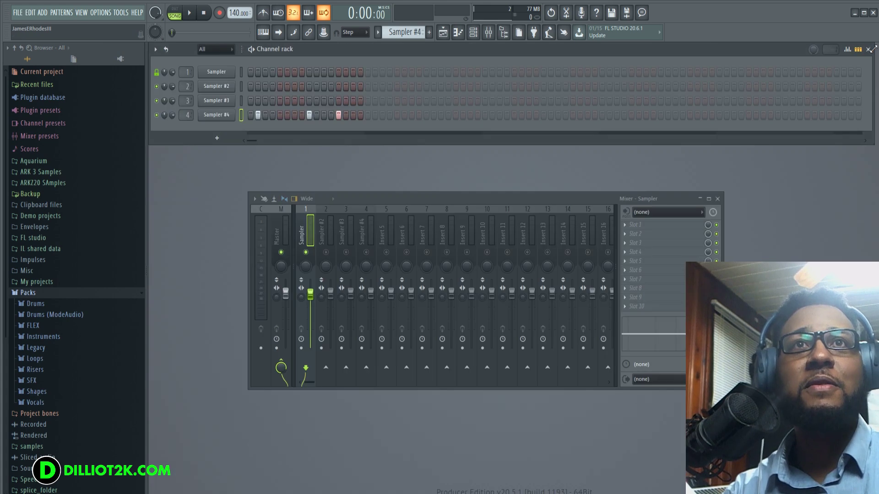
Step: Start a new empty project in place of the current arrangement
left_click(19, 12)
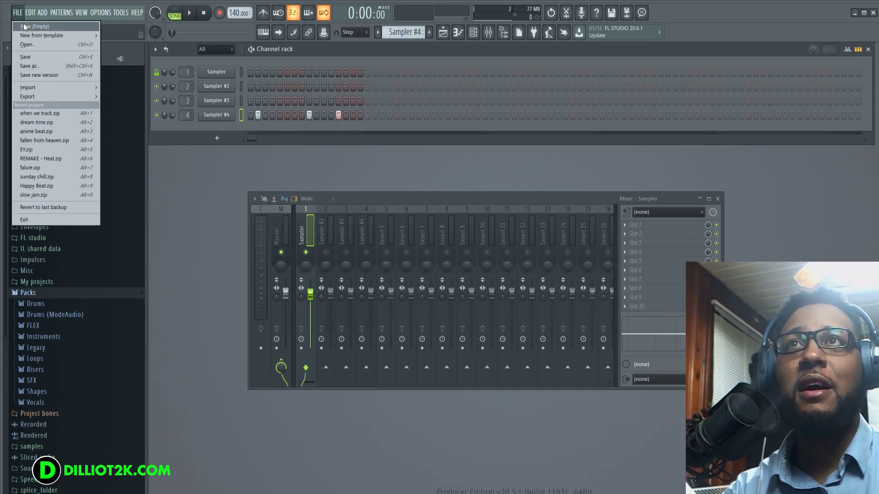
left_click(23, 26)
left_click(451, 275)
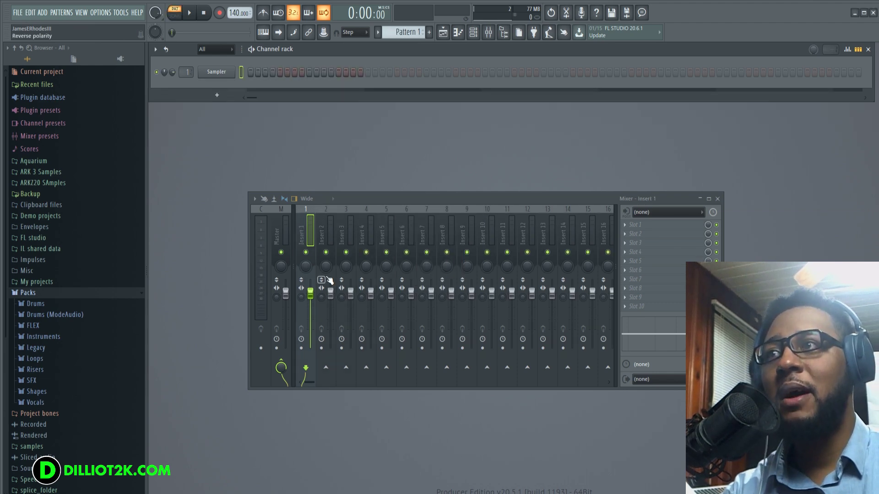
Step: Look over the main menu commands and create a project from the Empty template in the Minimal category
left_click(44, 13)
left_click(31, 12)
left_click(54, 13)
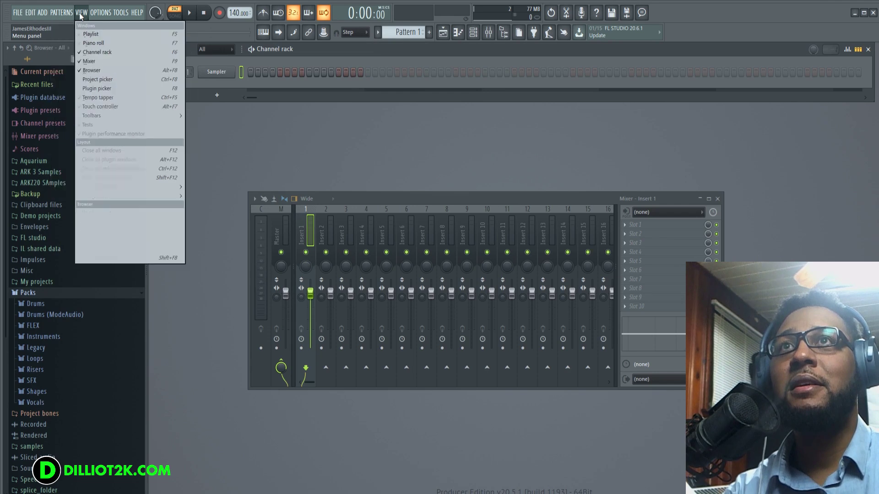
left_click(17, 13)
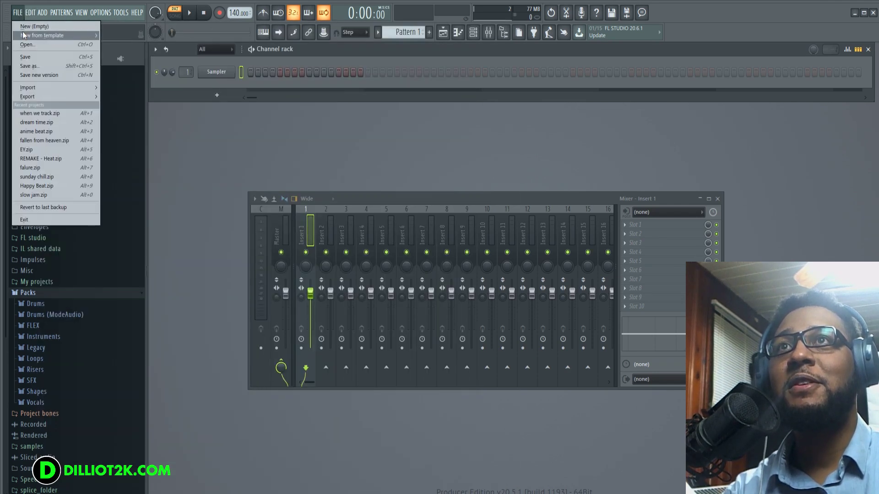
mouse_move(40, 34)
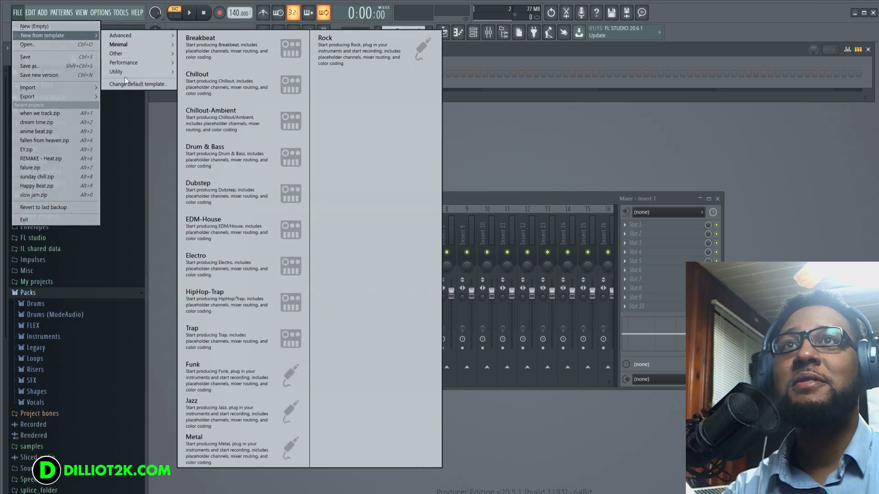
mouse_move(151, 44)
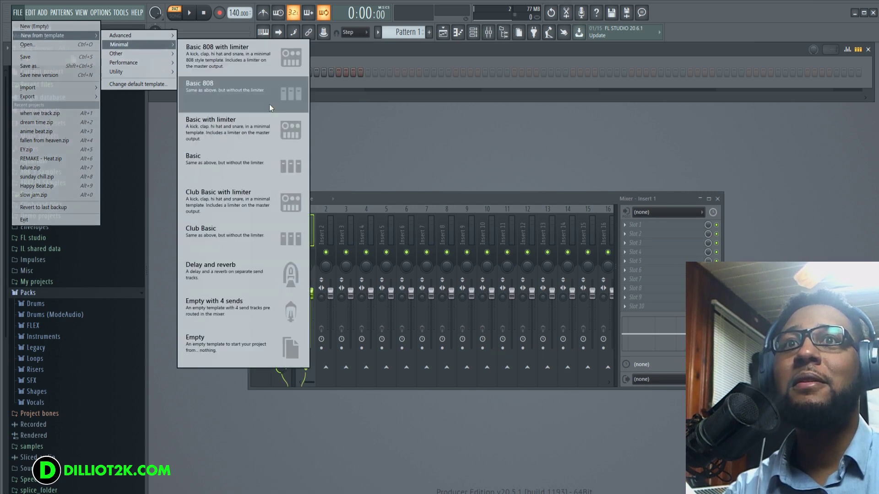
left_click(275, 362)
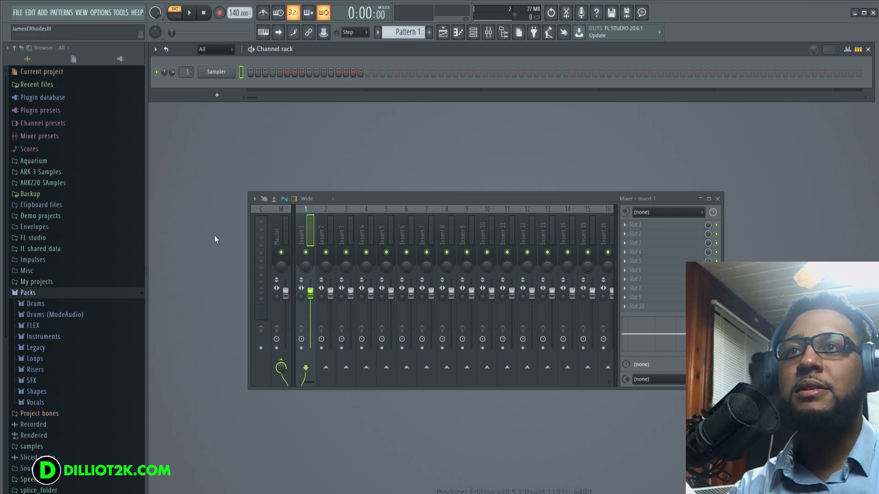
Step: Expand the Kicks folder of the Drums pack in the browser and audition the FPC 1 Kick sample
left_click(64, 304)
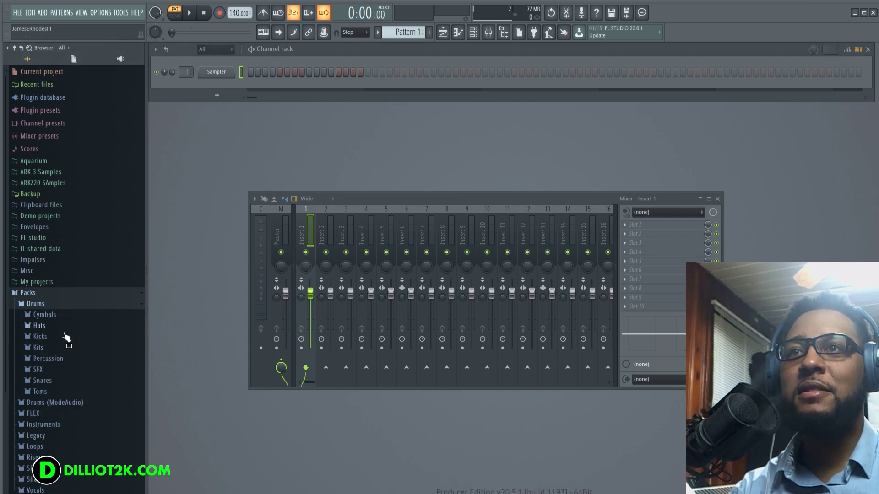
left_click(57, 337)
left_click(55, 343)
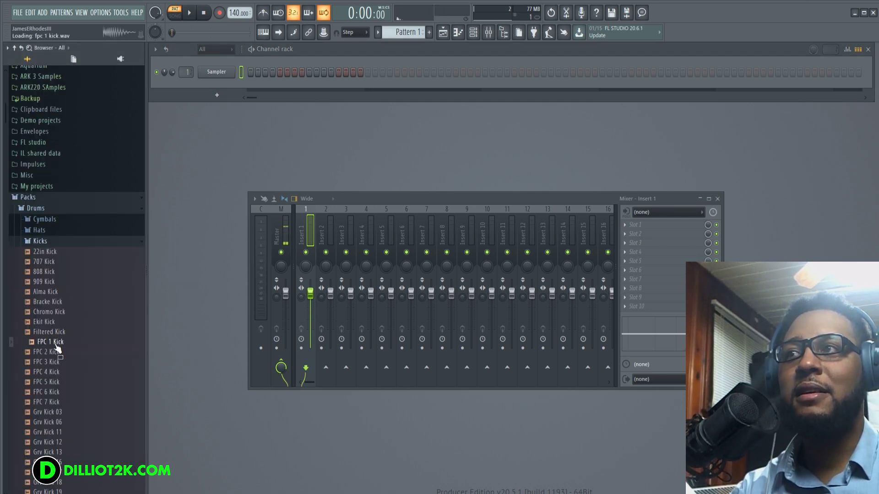
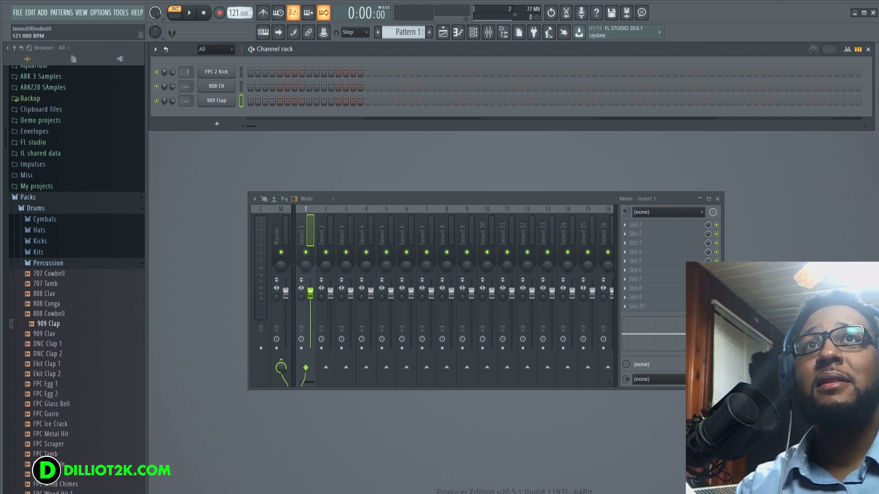
Step: Activate step 1 on FPC 2 Kick and, with the pattern playing, fill the 808 CH channel each 2 steps
left_click(252, 72)
left_click(189, 13)
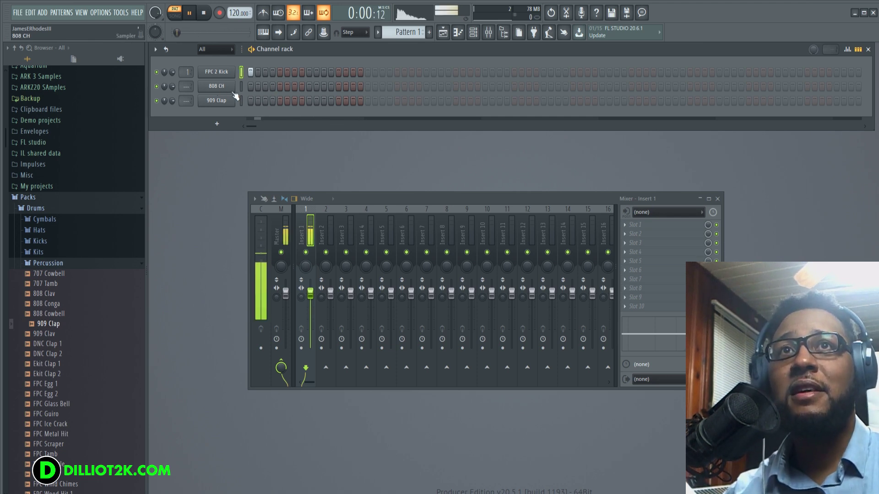
mouse_move(250, 88)
left_mouse_down()
mouse_move(359, 93)
mouse_move(365, 85)
mouse_move(247, 85)
left_mouse_up()
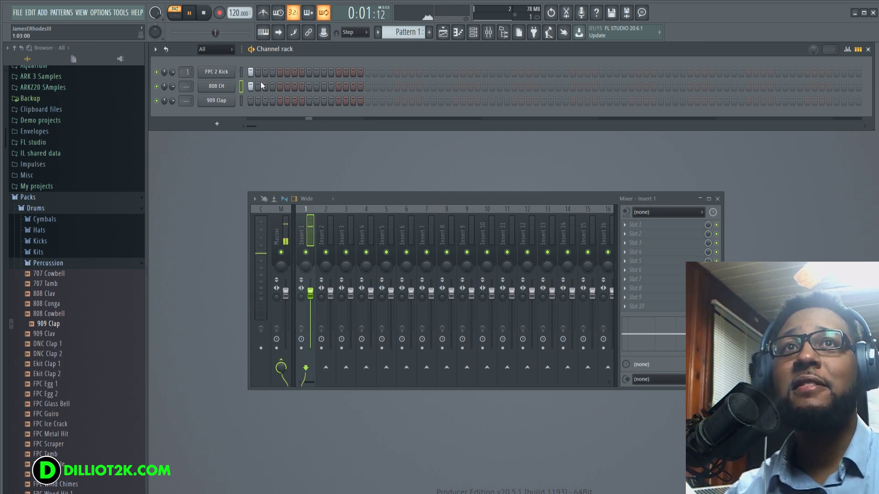
right_click(230, 85)
left_click(370, 117)
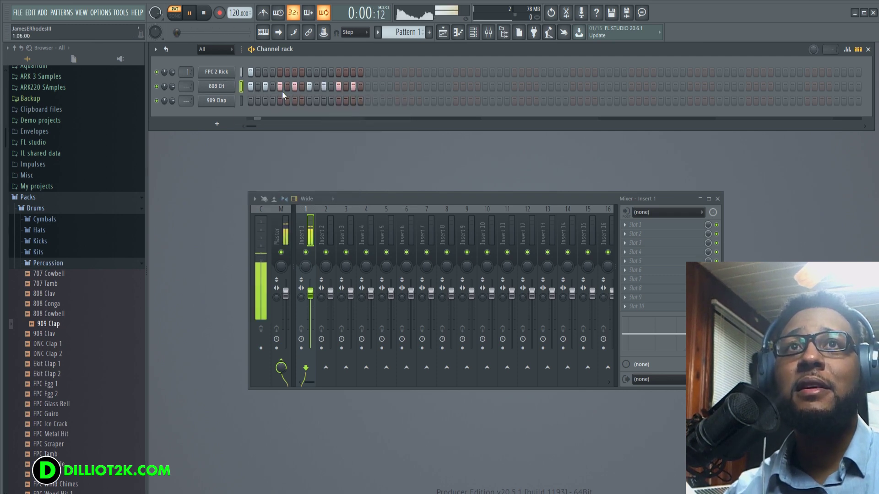
right_click(230, 85)
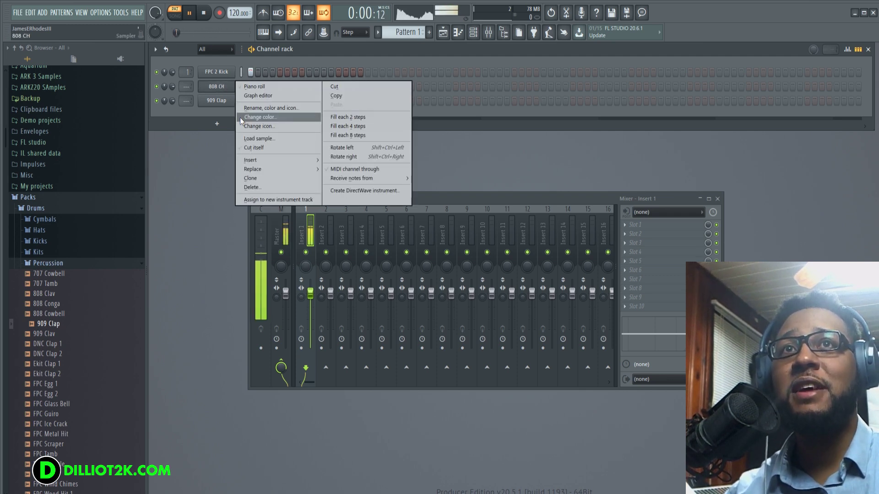
left_click(226, 112)
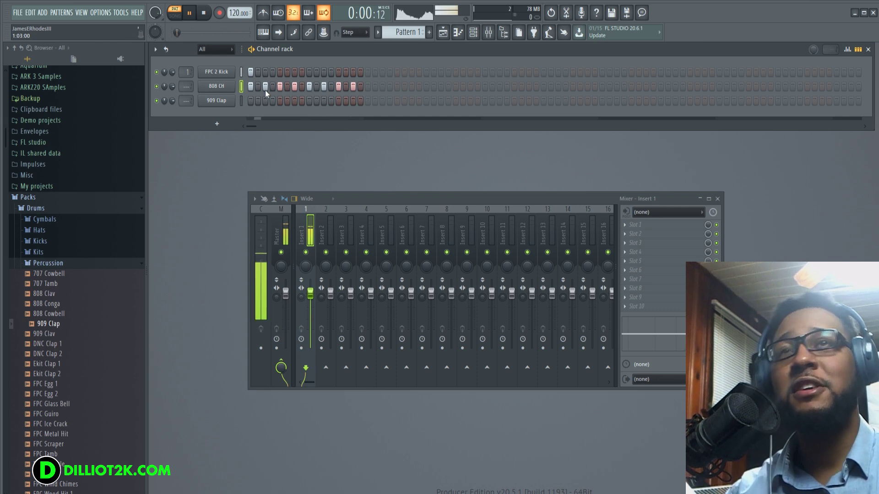
Step: Activate step 9 on 909 Clap and step 7 on FPC 2 Kick, and stop playback
left_click(310, 101)
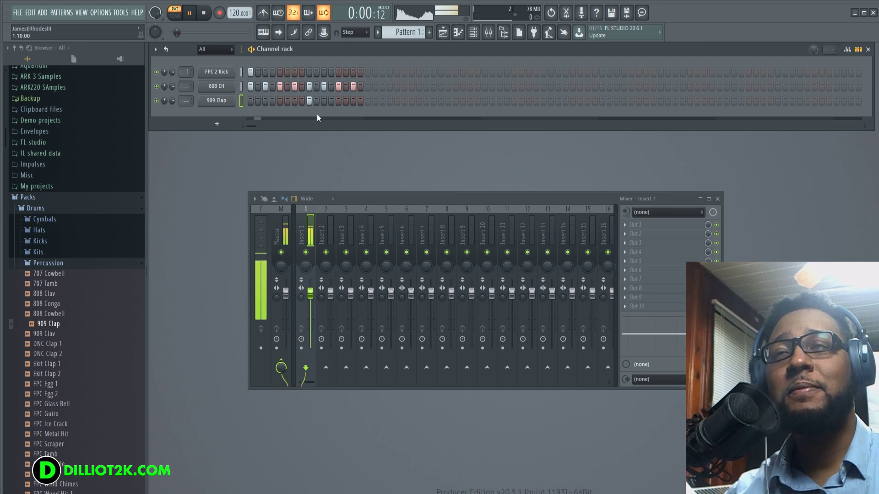
left_click(294, 73)
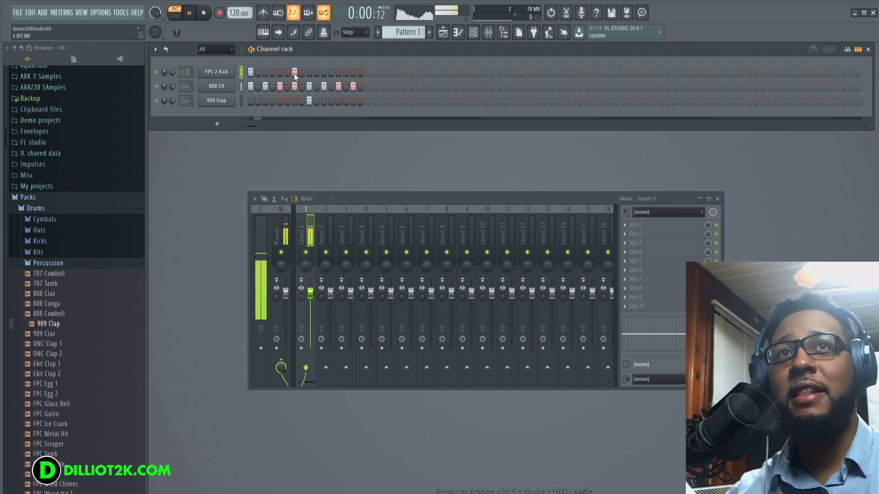
key("space")
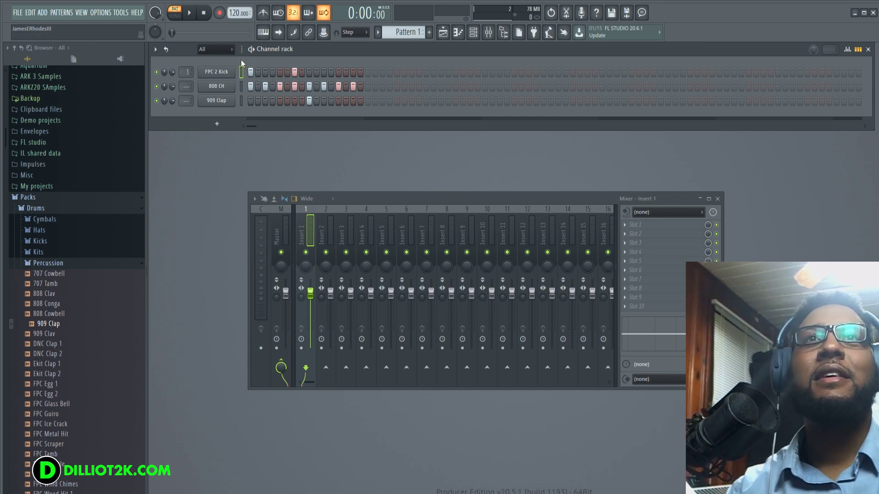
Step: Play Pattern 1 to hear the kick, hi-hat and clap together, and stop playback
left_click(294, 72)
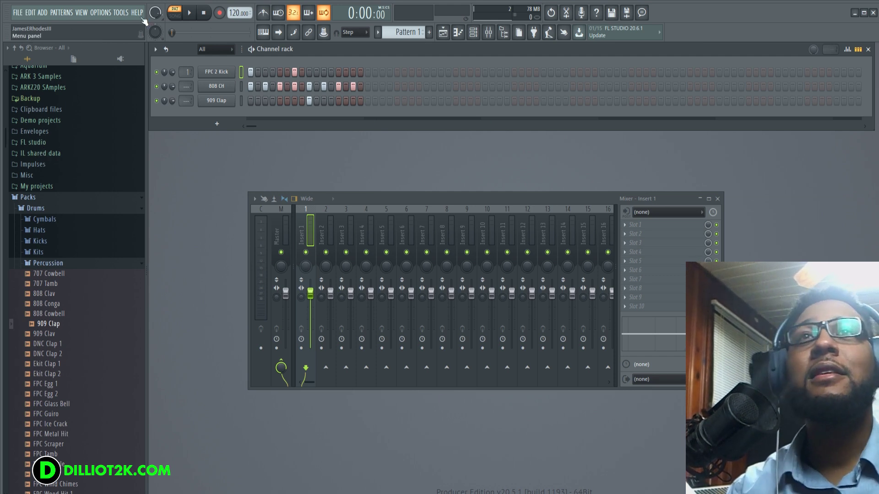
left_click(188, 13)
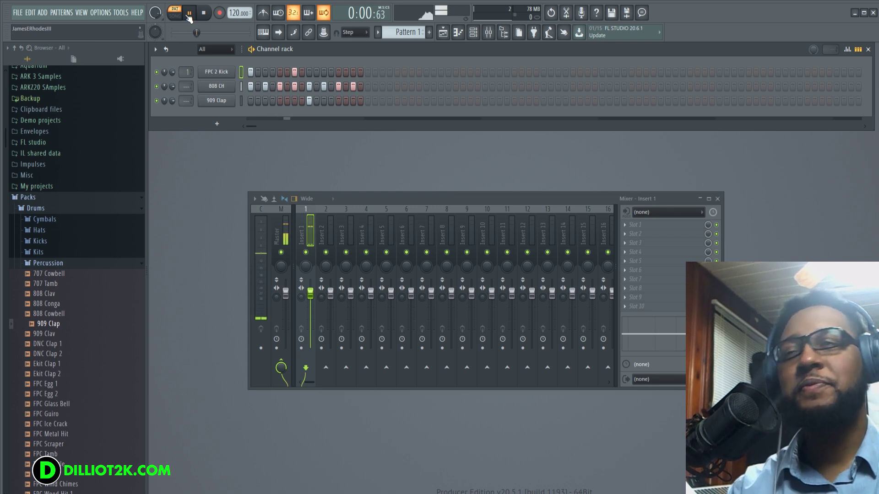
left_click(204, 14)
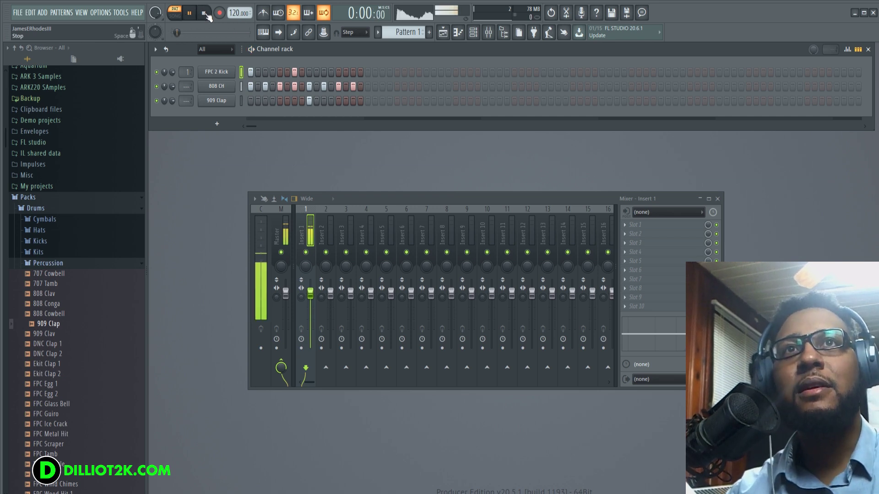
Step: Route the FPC 2 Kick, 808 CH and 909 Clap channels to mixer tracks 1 to 3 and start playback
right_click(241, 73)
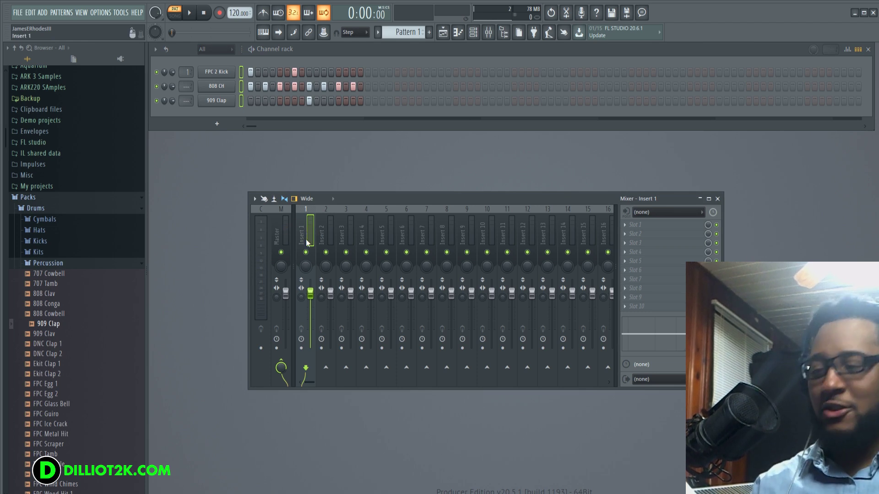
key("ctrl+l")
key("space")
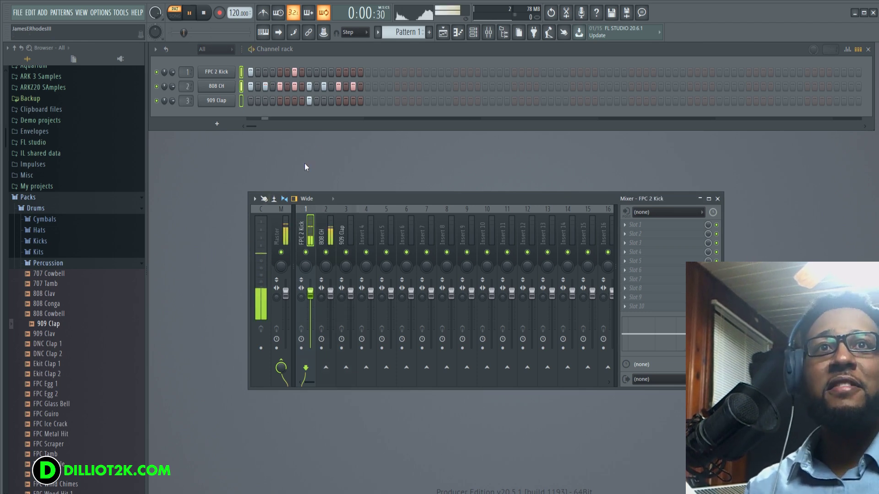
Step: Add Fruity Reeverb 2 to slot 1 of the 909 Clap mixer track at an 83% mix level, and stop playback
left_click(354, 242)
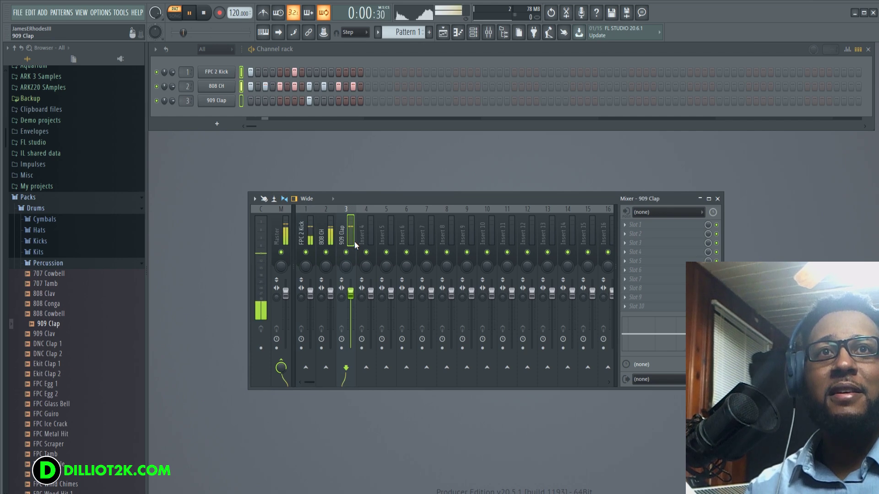
left_click(625, 225)
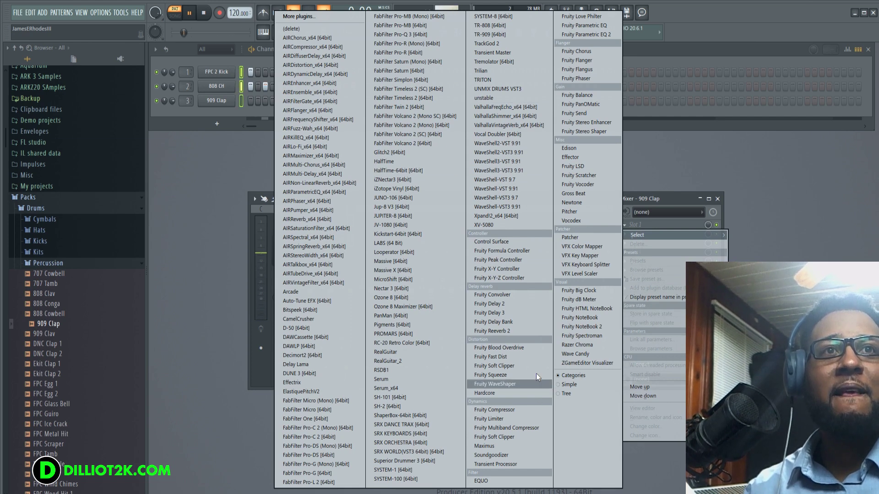
left_click(539, 330)
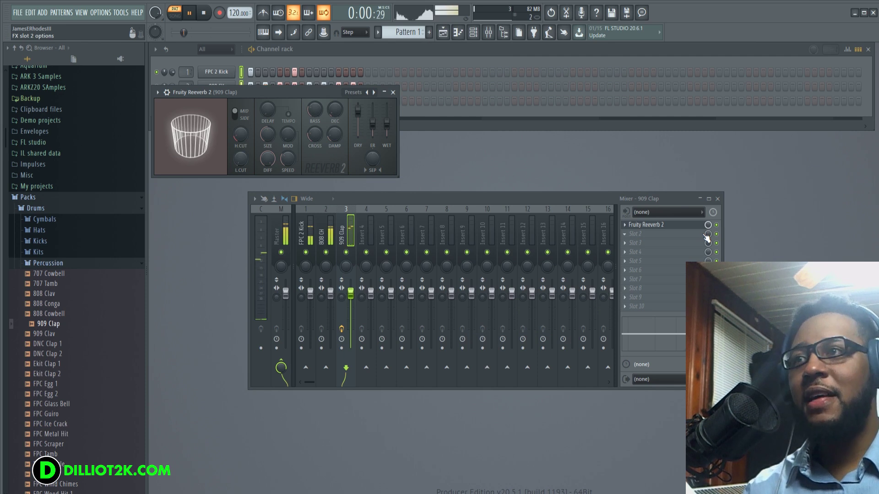
mouse_move(711, 233)
left_mouse_down()
mouse_move(711, 274)
mouse_move(712, 246)
left_mouse_up()
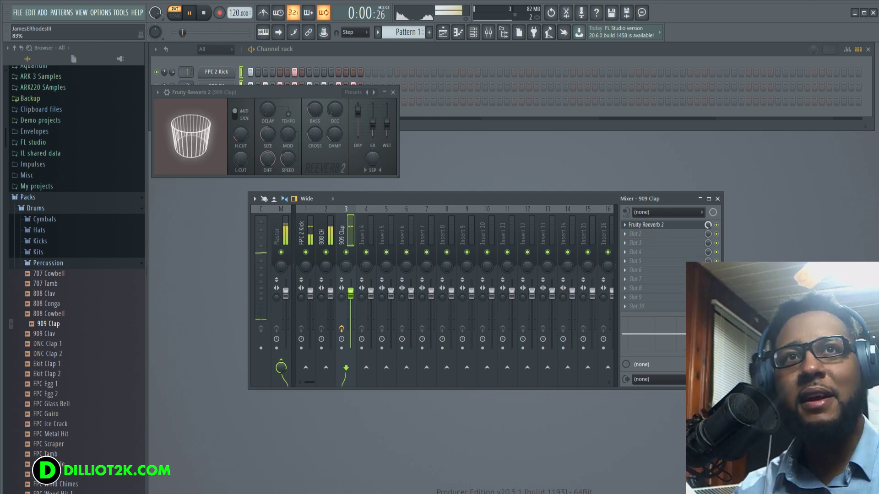
left_click(393, 92)
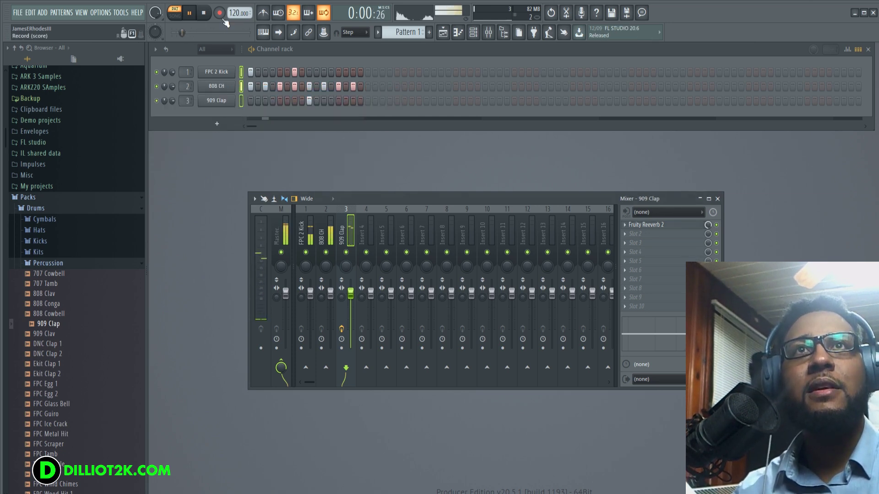
left_click(203, 12)
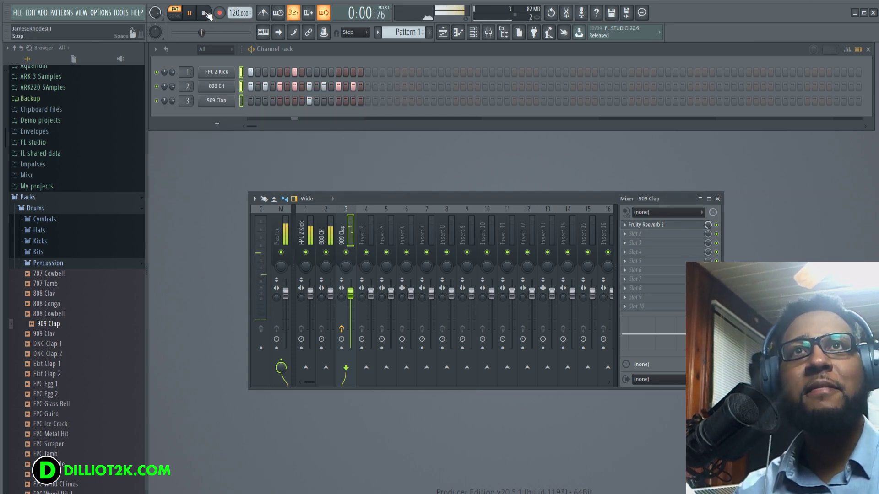
Step: Split Pattern 1 by channel and open the playlist
left_click(410, 35)
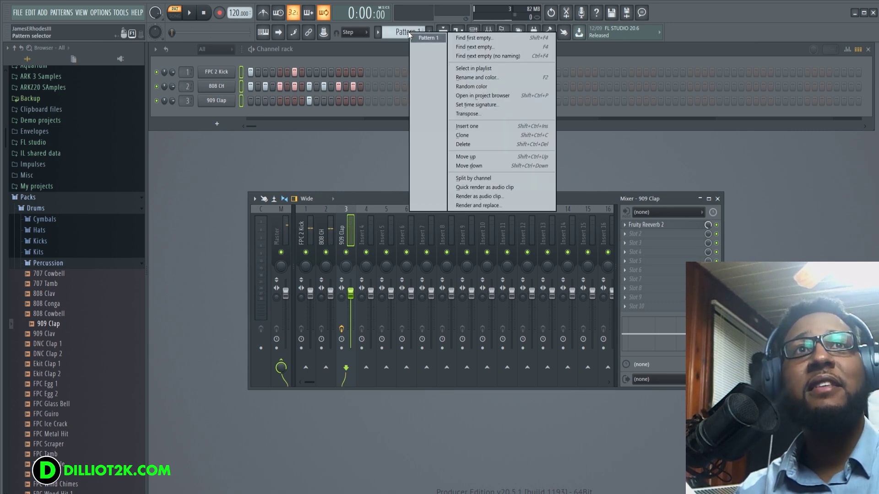
left_click(501, 179)
left_click(444, 39)
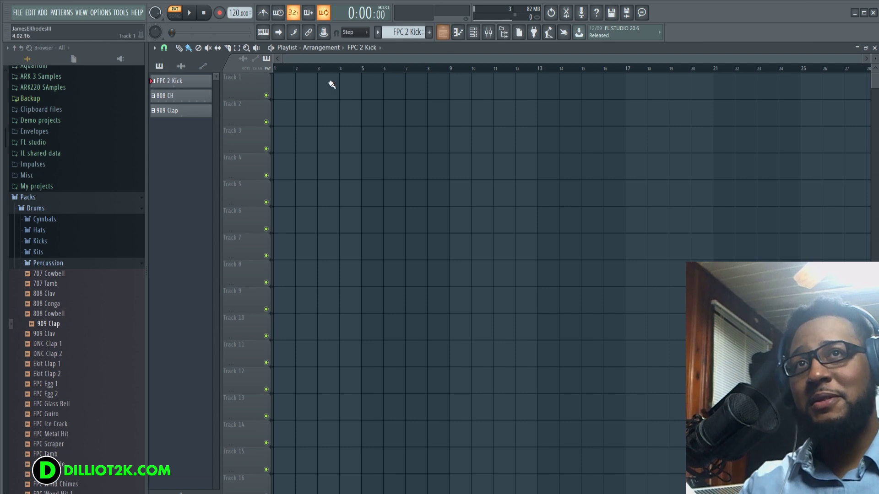
Step: Place the FPC 2 Kick, 808 CH and 909 Clap patterns together at bar 1 on tracks 1 to 3
left_click(173, 81)
left_click(179, 115)
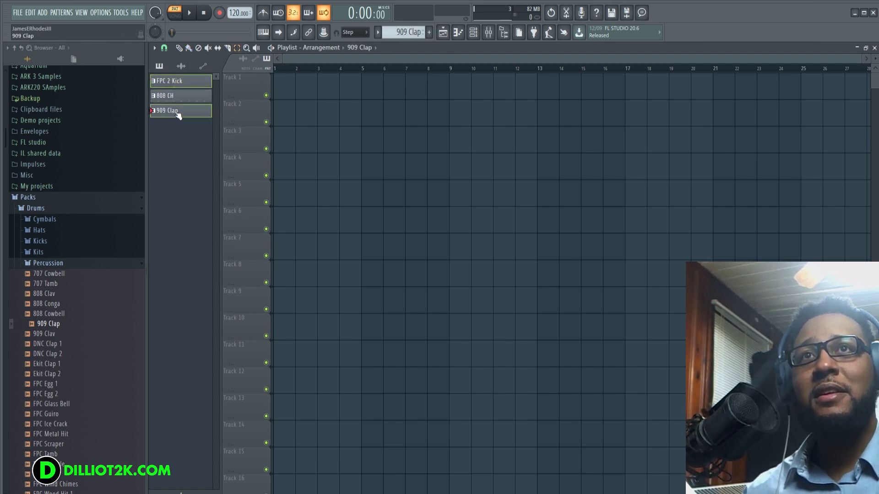
left_click_drag(183, 102, 289, 98)
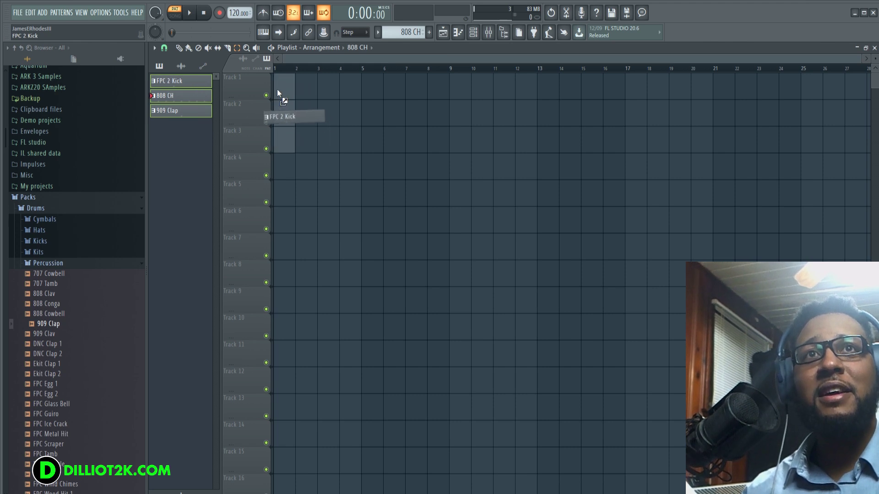
Step: Duplicate the three pattern clips repeatedly so they fill tracks 1 to 3 through bar 12
key("ctrl+b")
key("ctrl+b")
key("ctrl+b")
key("ctrl+b")
key("ctrl+b")
key("ctrl+b")
key("ctrl+b")
key("ctrl+b")
key("ctrl+b")
key("ctrl+b")
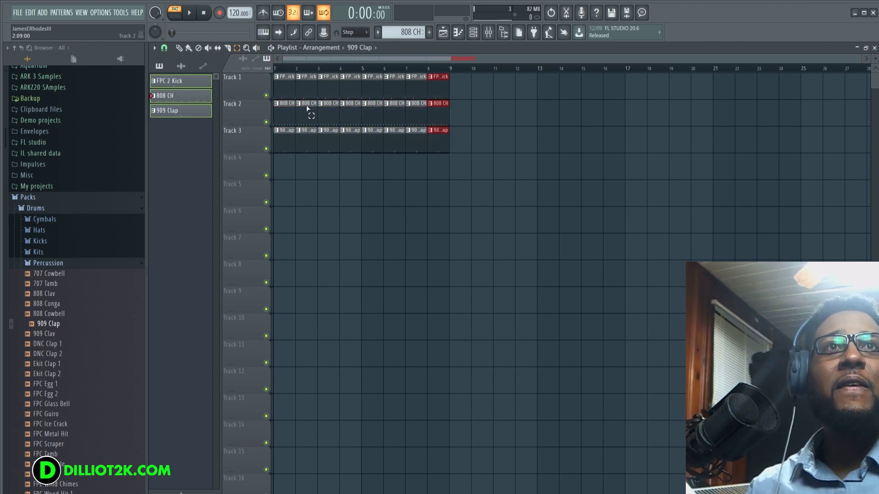
key("ctrl+b")
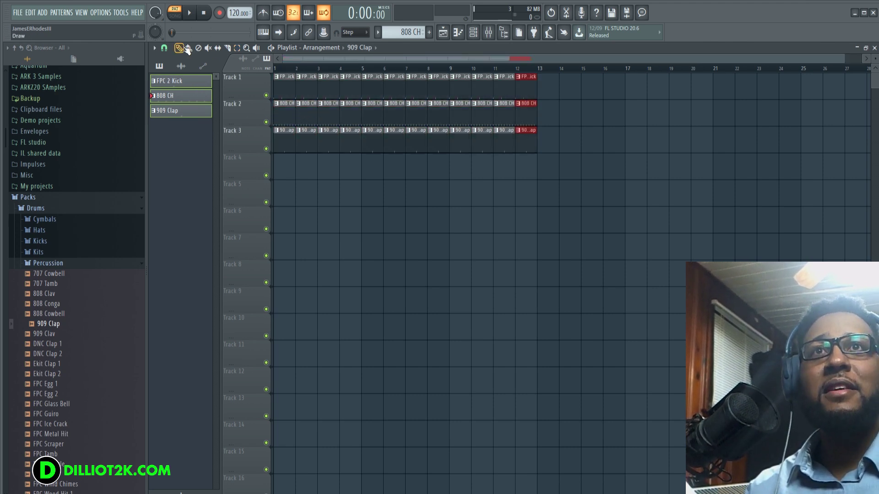
Step: Delete the FPC 2 Kick clips in bars 1 to 4 and the 909 Clap clips in bars 1 and 2
right_click(284, 91)
right_click(307, 91)
right_click(329, 91)
right_click(351, 91)
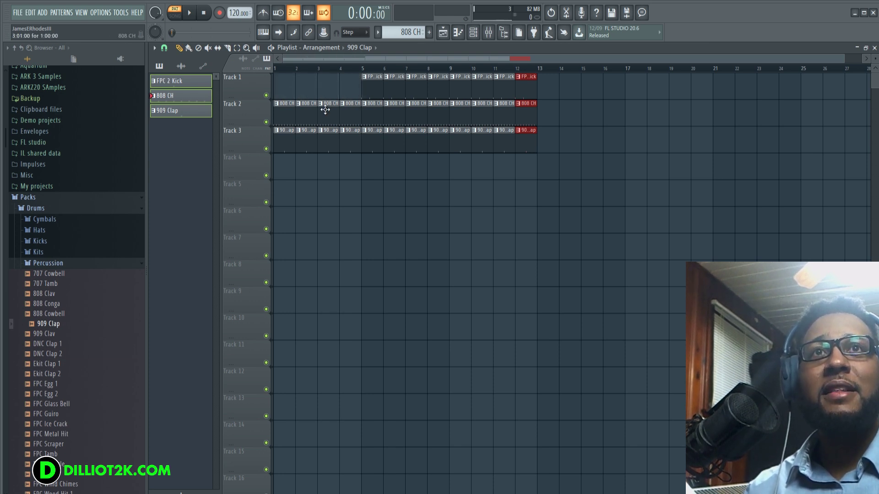
right_click(285, 145)
right_click(303, 145)
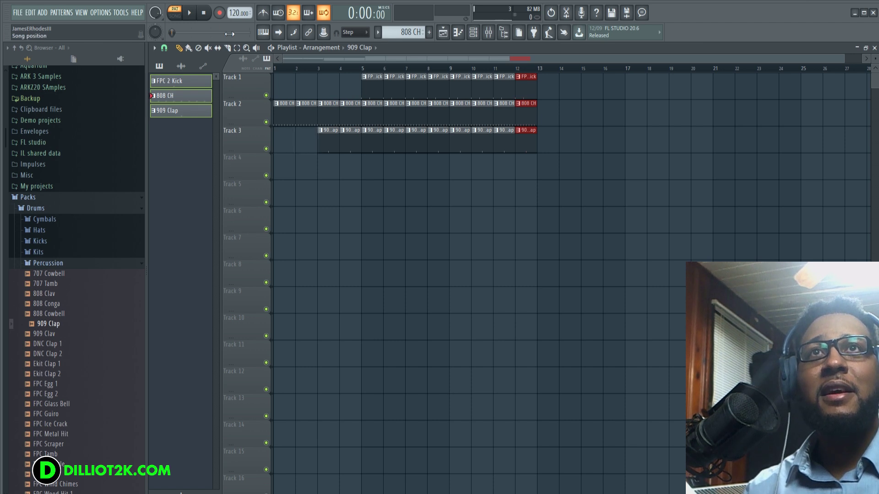
Step: Switch to song mode, play the arrangement from the start, stop it and close the playlist
left_click(174, 16)
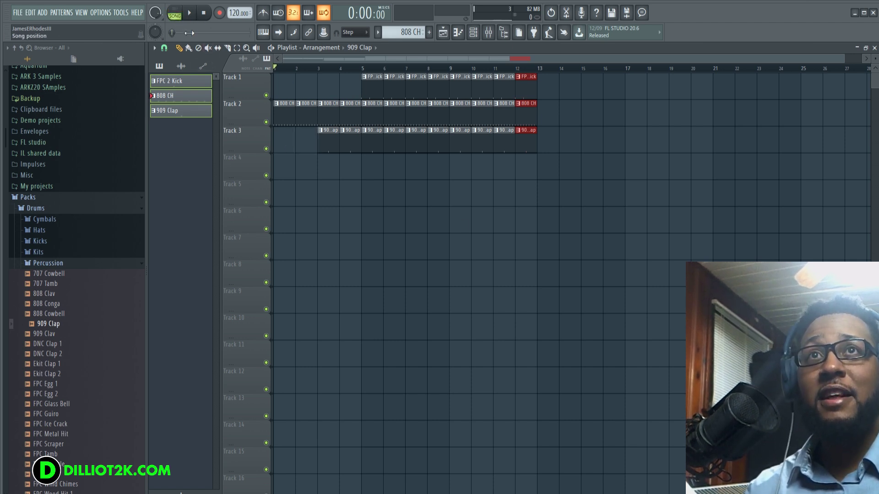
key("space")
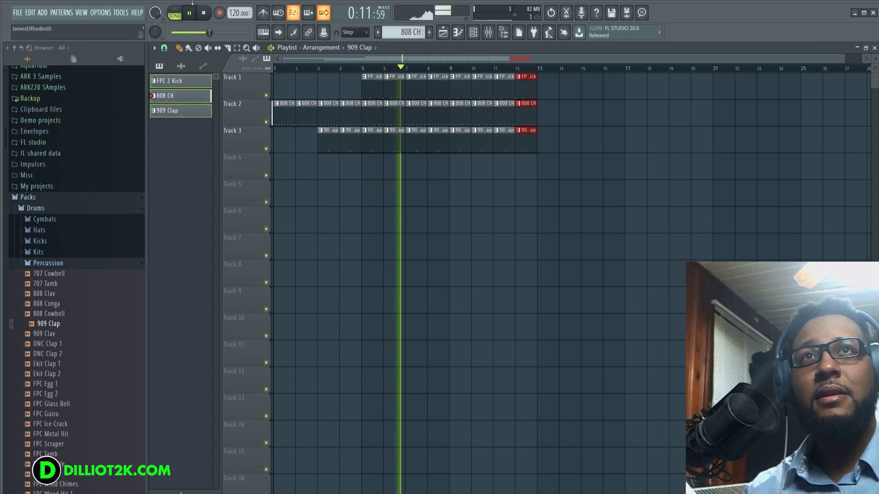
left_click(204, 13)
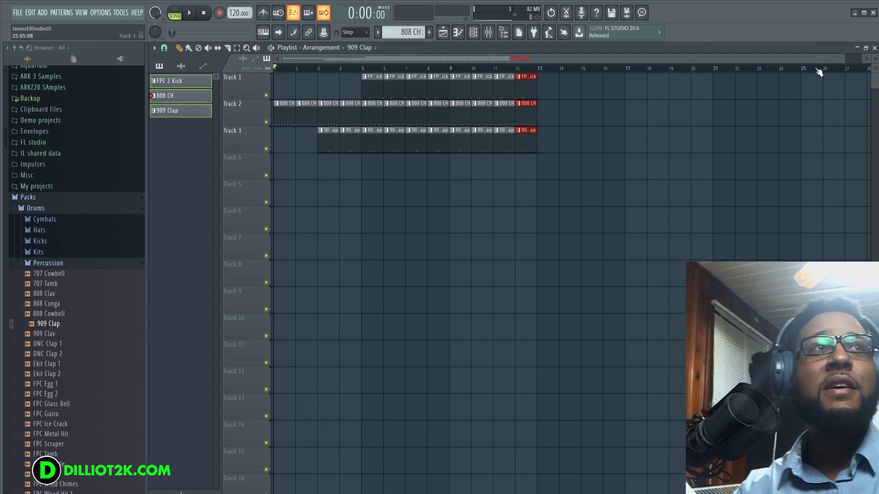
left_click(873, 48)
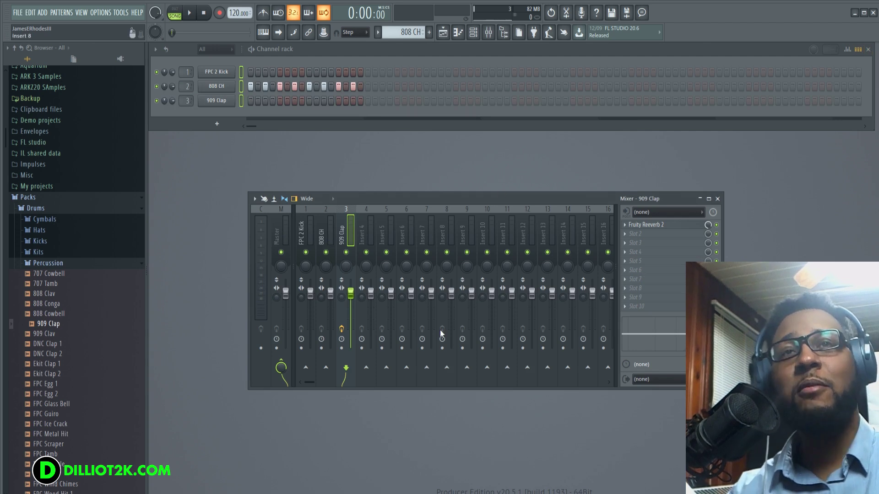